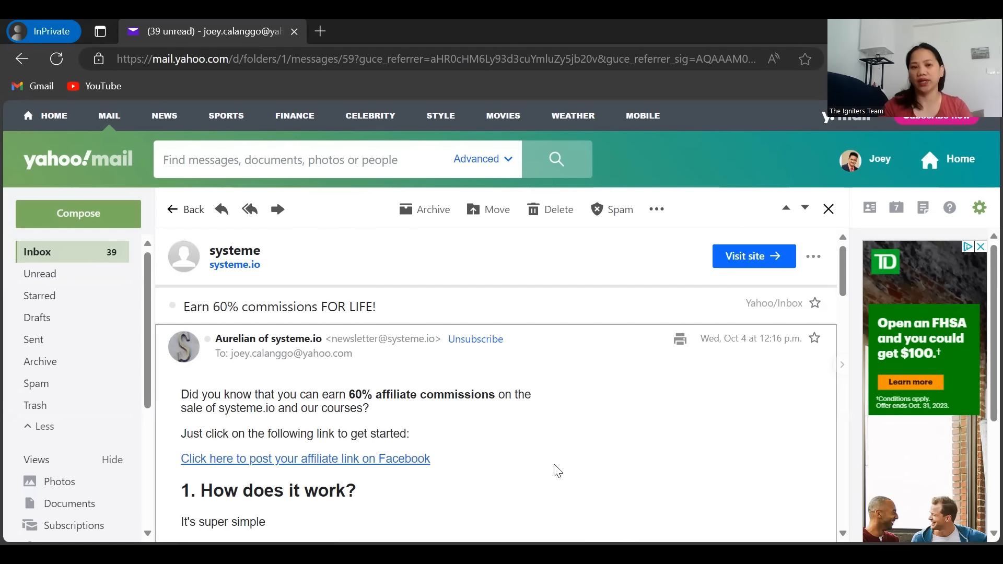
Step: Read through the systeme.io affiliate commissions email and open its link to the personal affiliate dashboard
scroll(558, 471, "down", 2)
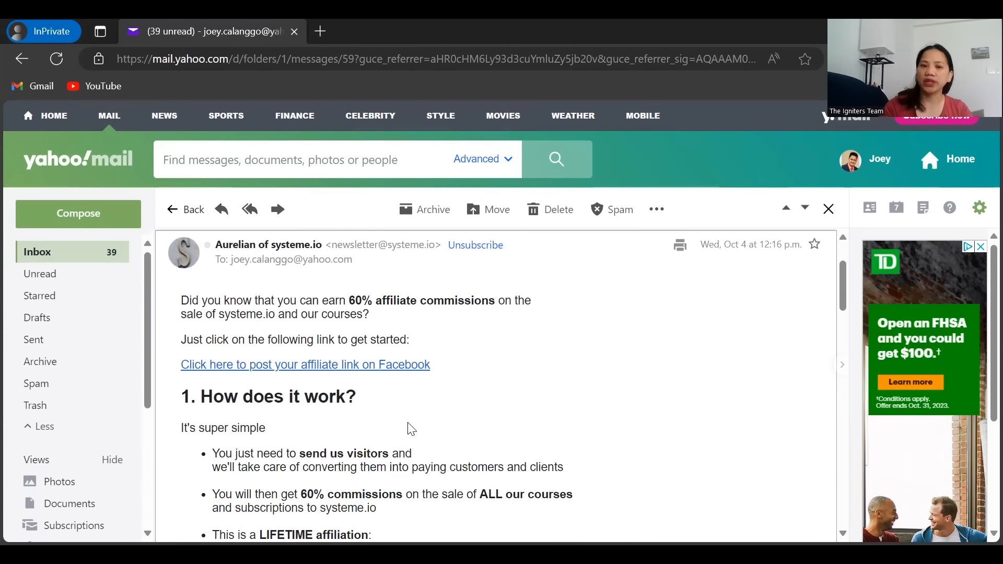
scroll(413, 433, "down", 9)
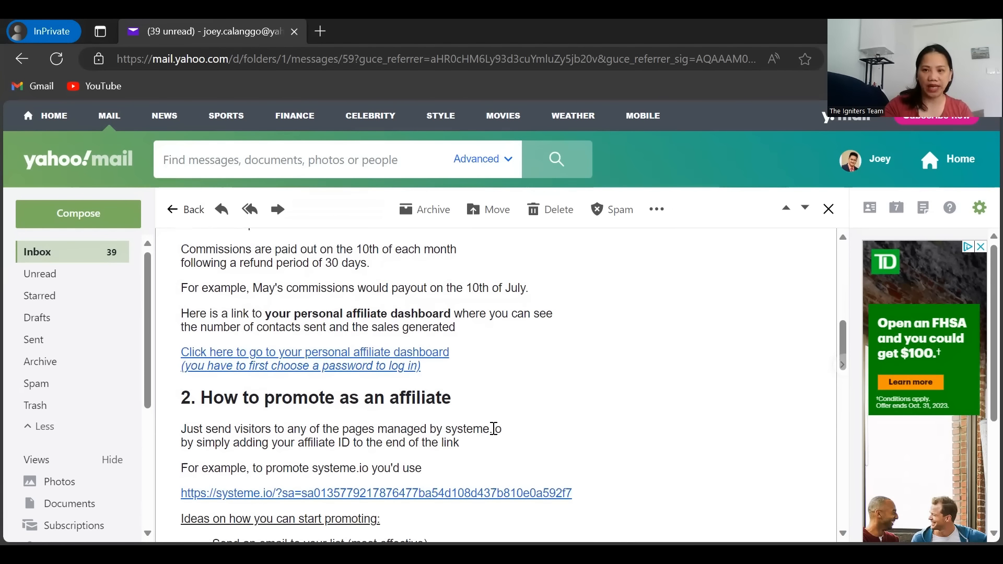
scroll(496, 436, "down", 10)
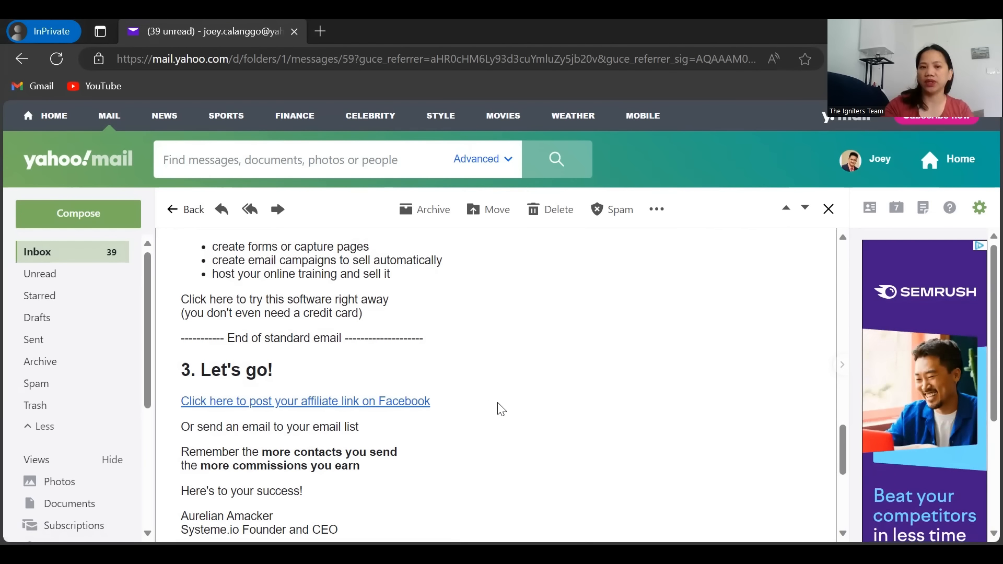
scroll(500, 409, "down", 4)
scroll(502, 410, "up", 6)
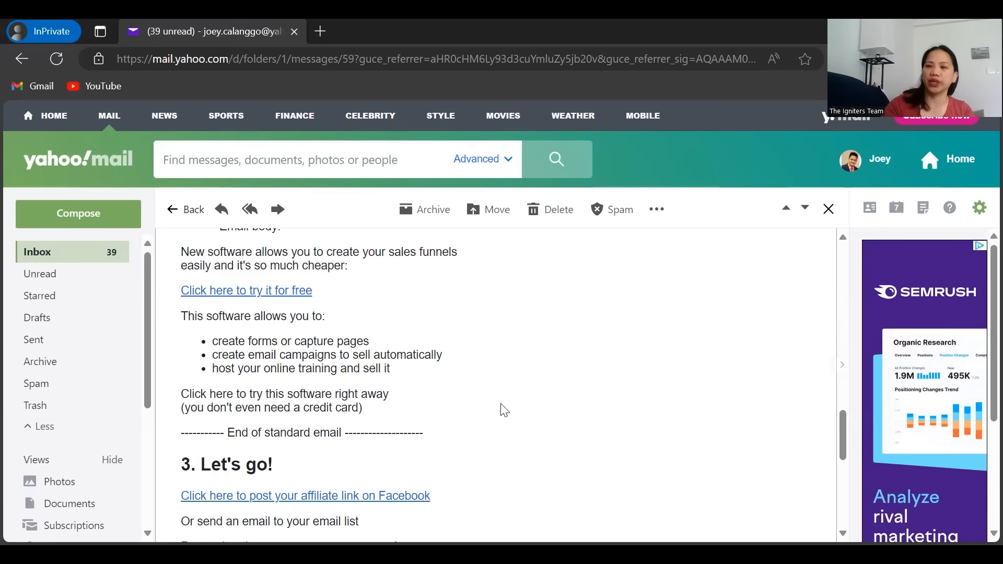
scroll(502, 409, "up", 3)
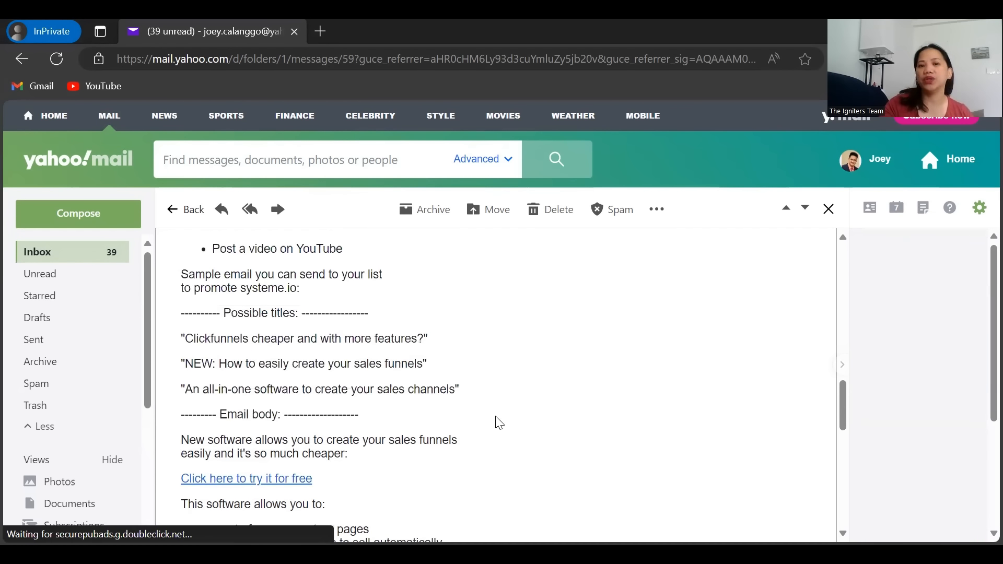
scroll(501, 422, "up", 2)
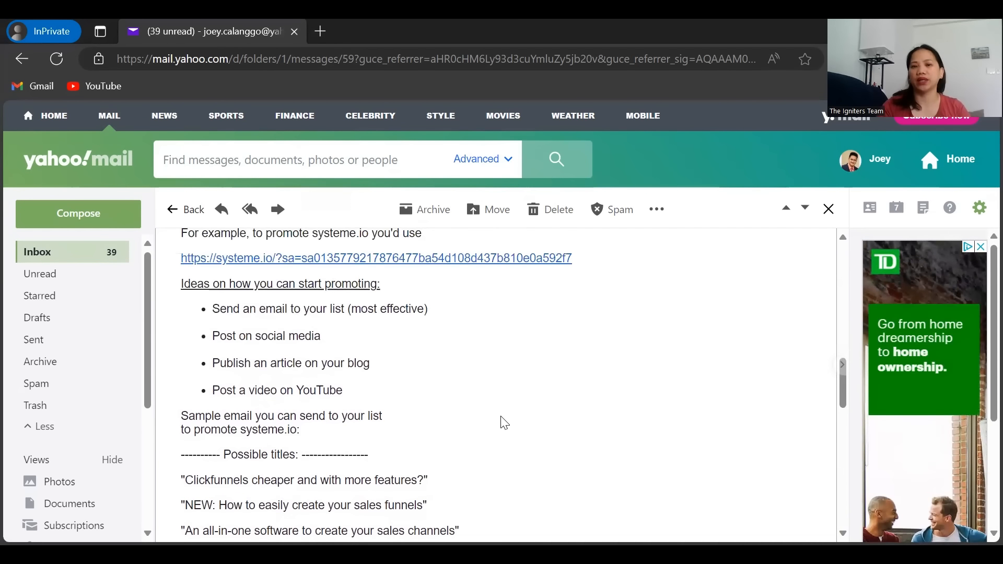
scroll(502, 422, "up", 3)
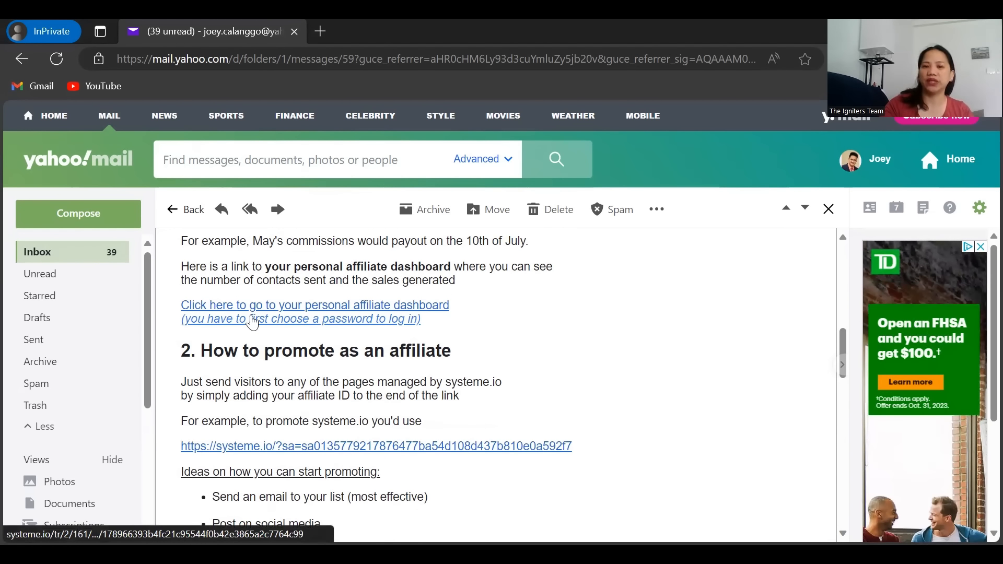
left_click(252, 320)
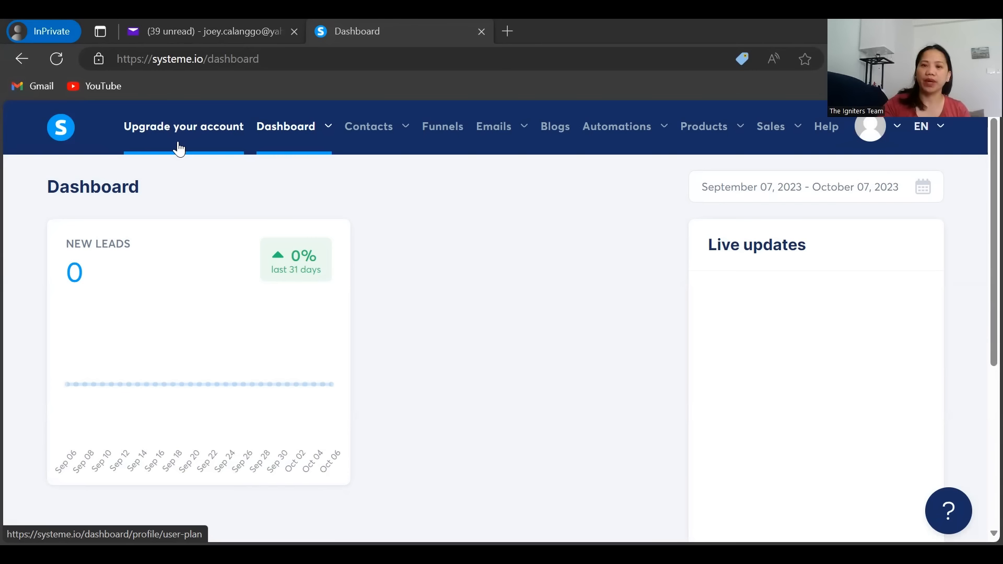
Step: Open the account upgrade page and compare the limits of the Freemium, Startup, Webinar and Unlimited plans
mouse_move(863, 137)
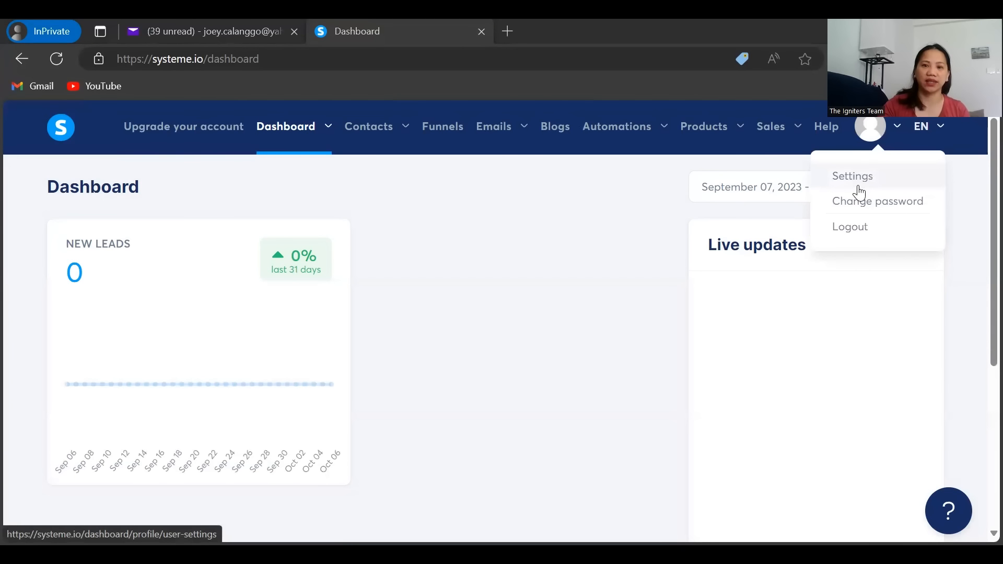
left_click(178, 128)
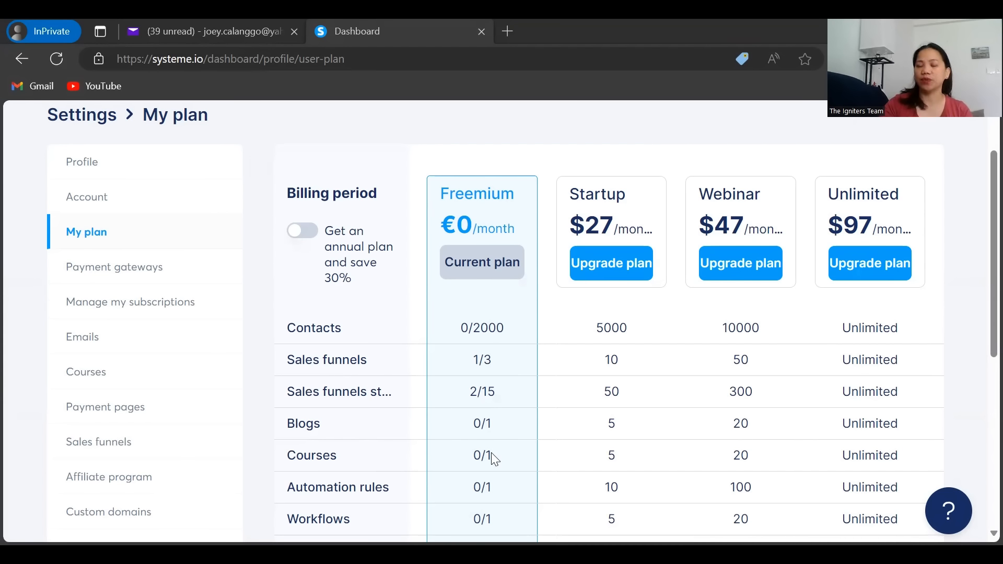
scroll(491, 472, "down", 1)
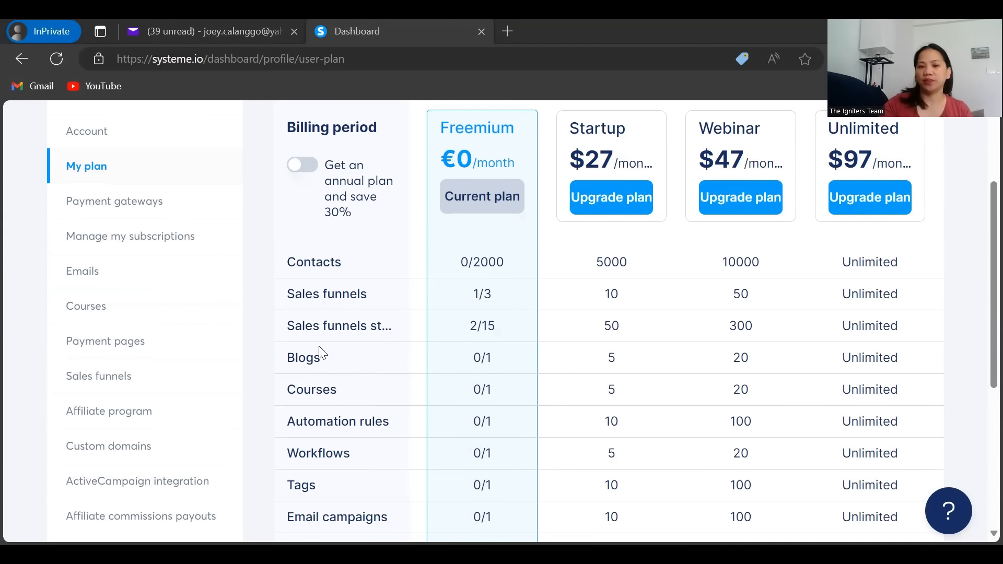
scroll(315, 350, "down", 4)
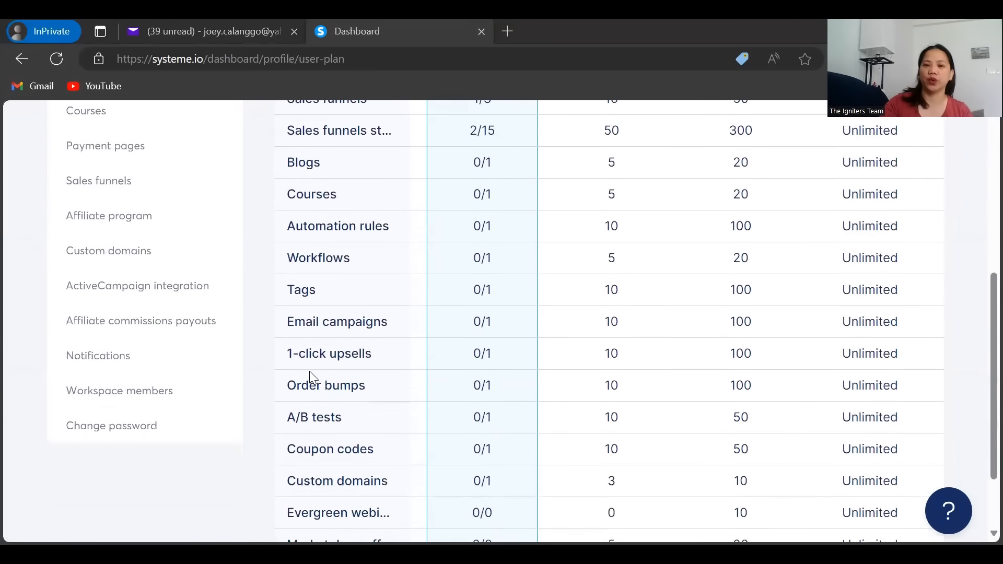
scroll(313, 373, "up", 6)
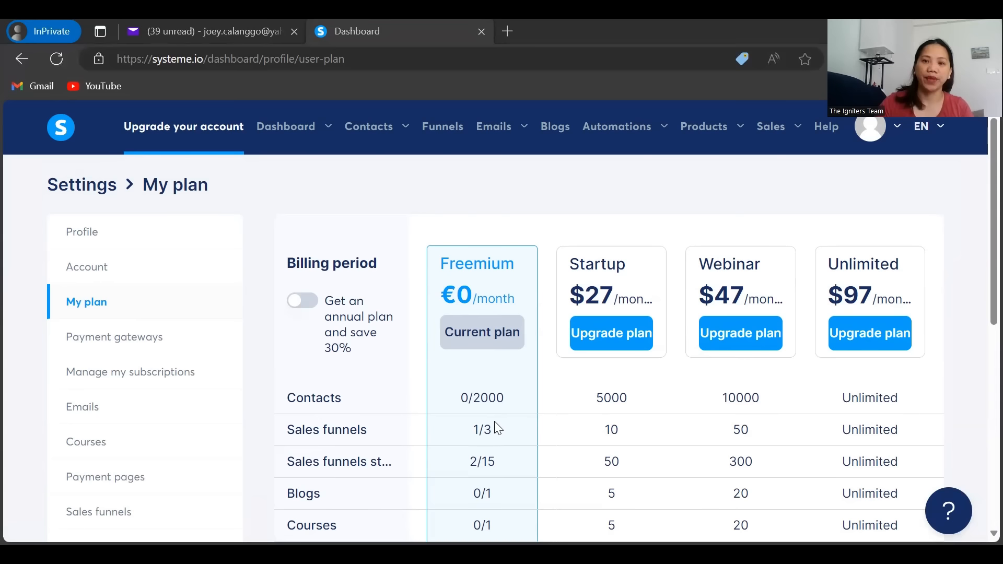
Step: Open the Affiliate dashboard and review its commission chart, earnings, affiliate ID and promotion link
mouse_move(287, 133)
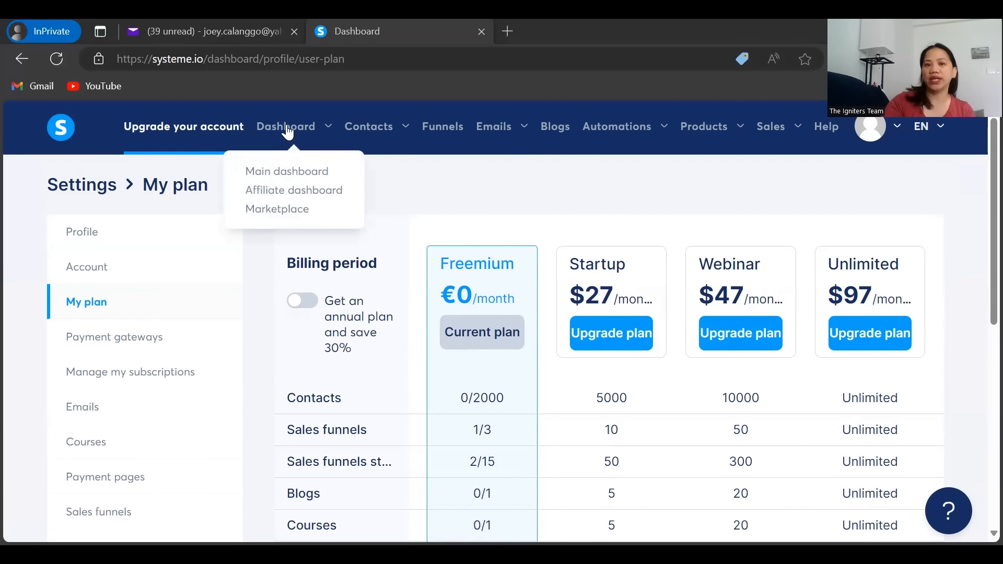
left_click(314, 201)
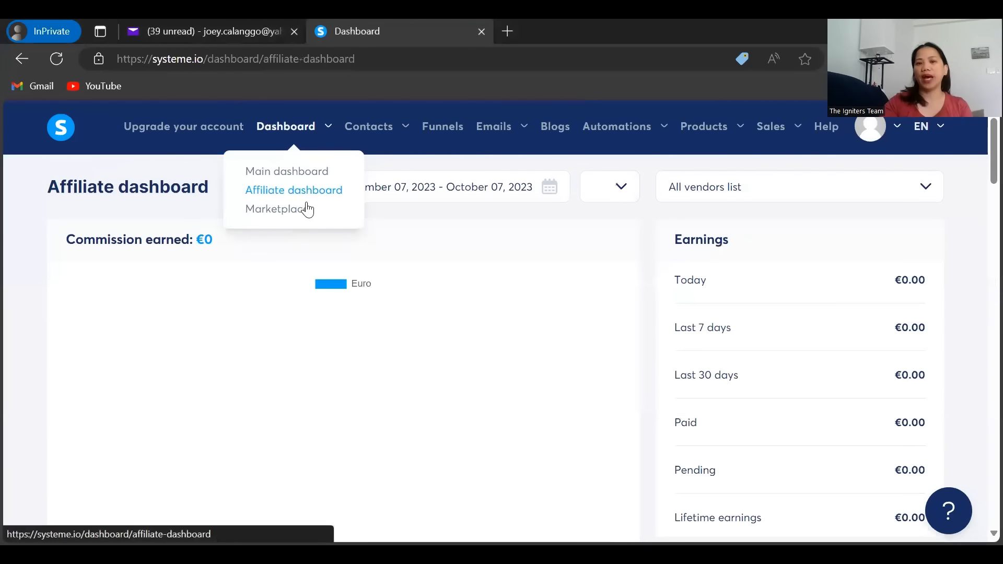
scroll(552, 360, "down", 4)
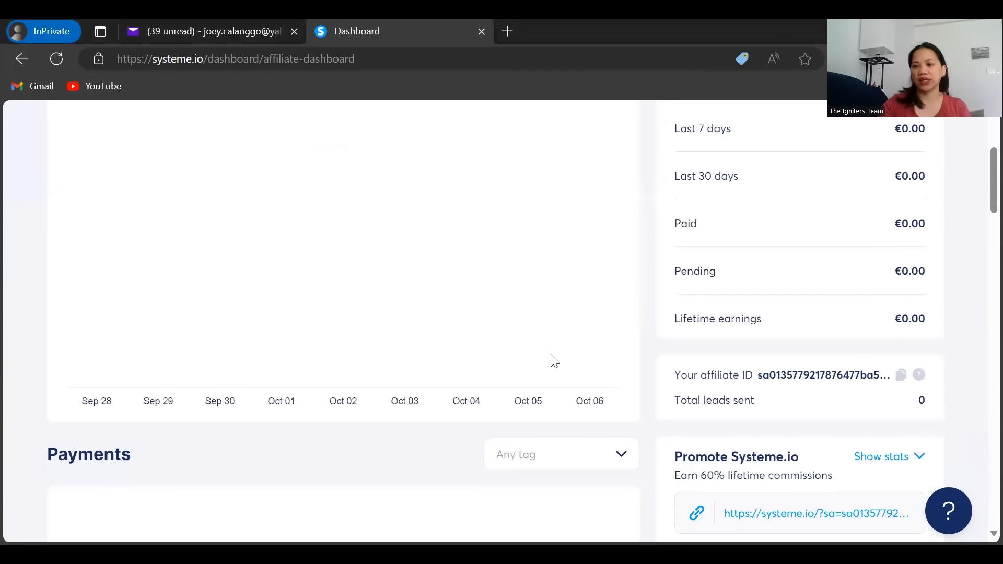
scroll(552, 316, "down", 1)
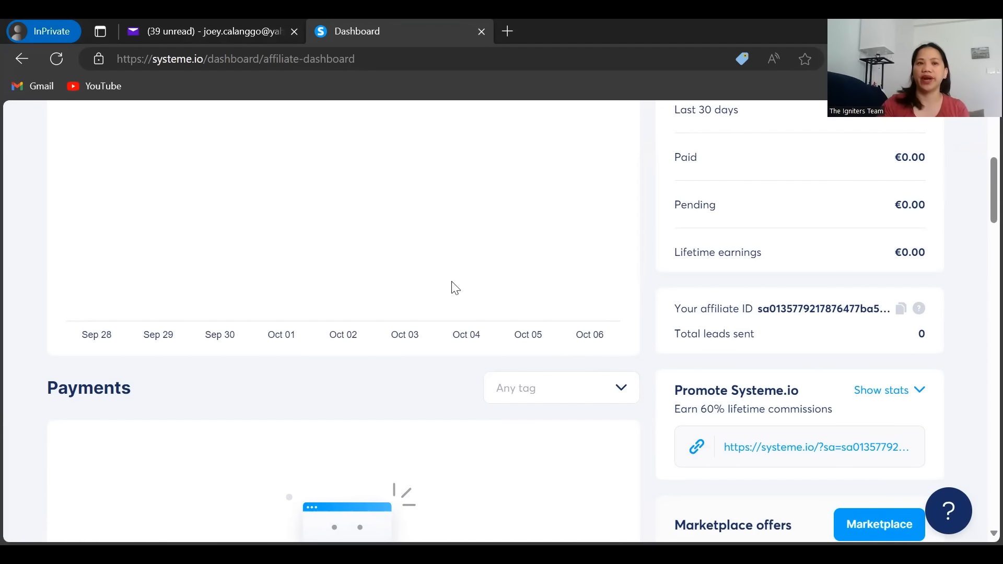
scroll(450, 287, "up", 4)
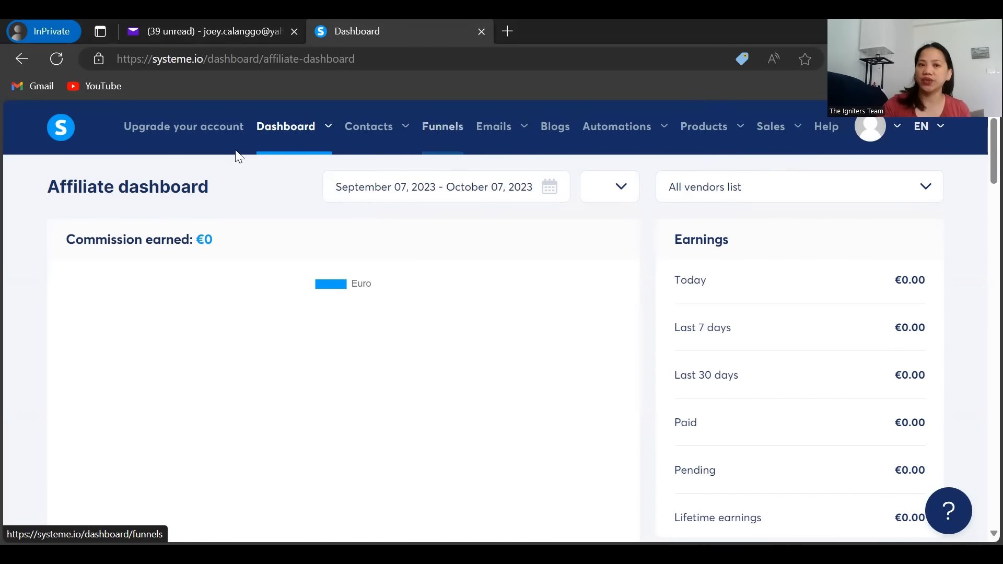
mouse_move(342, 135)
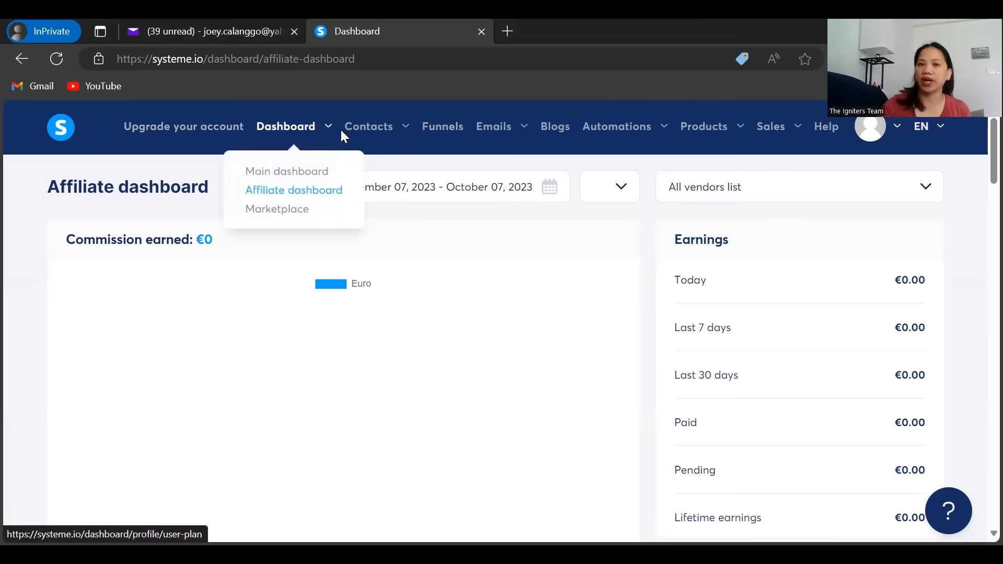
Step: Start creating a new funnel from the Funnels page and name it "My First Funnel"
left_click(445, 132)
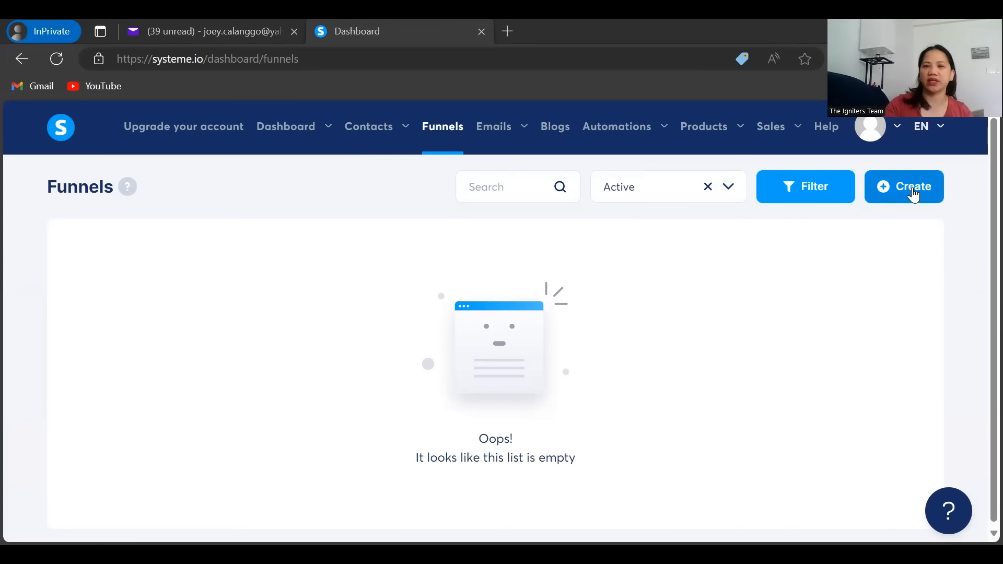
left_click(892, 189)
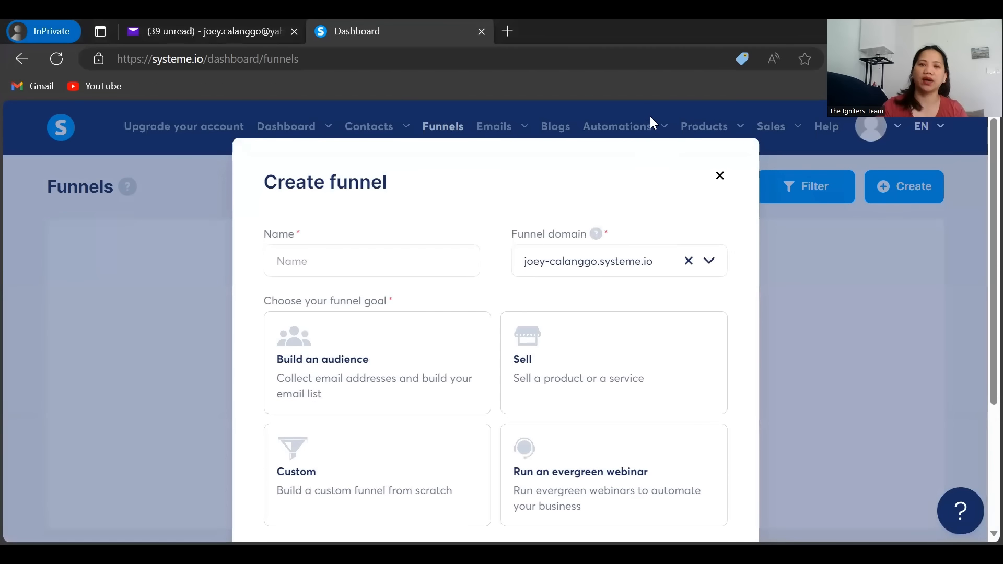
scroll(723, 226, "down", 2)
scroll(726, 235, "down", 2)
scroll(739, 250, "up", 4)
left_click(416, 265)
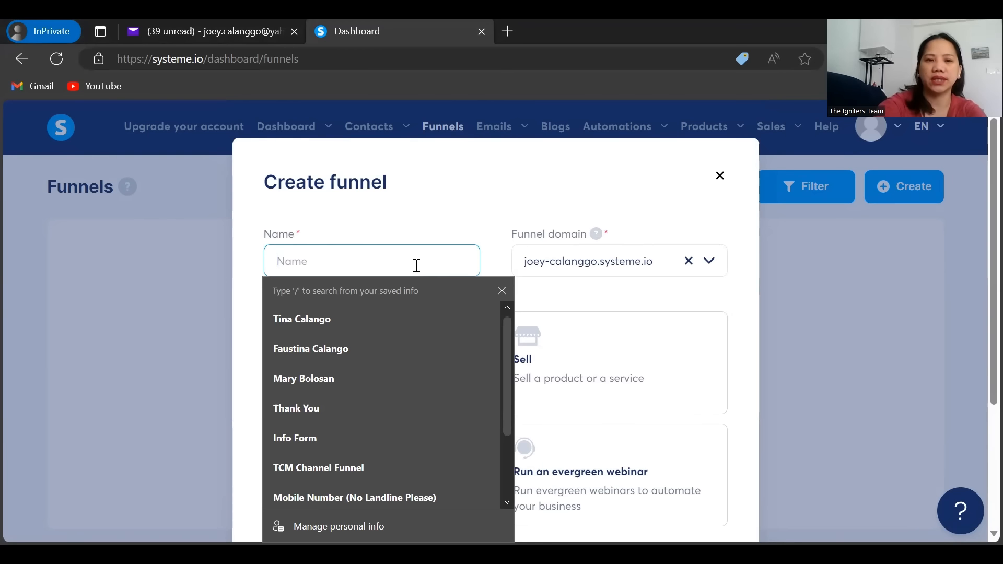
type("My First Funnel")
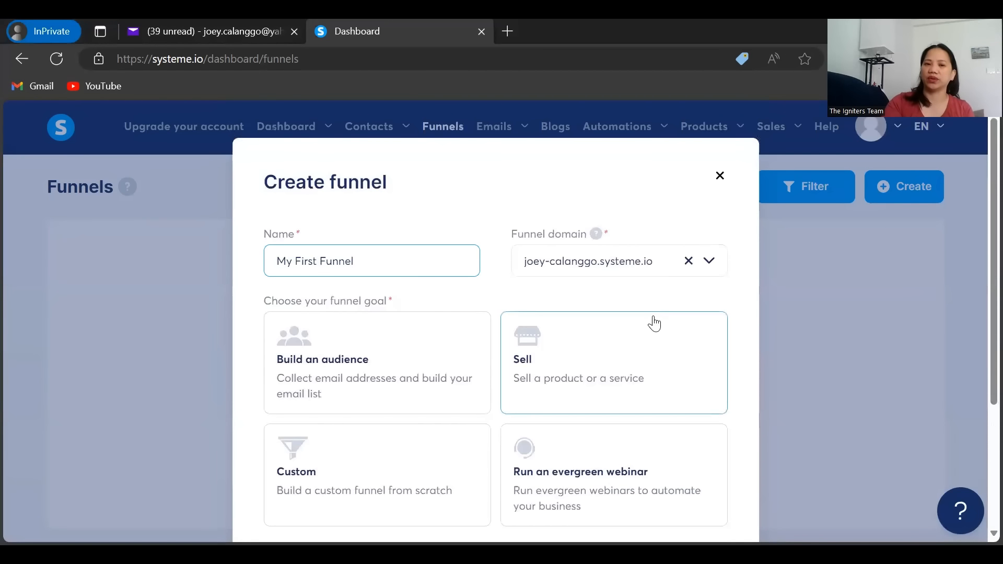
Step: Choose "Build an audience" as the goal of the new funnel
scroll(653, 320, "down", 1)
left_click(478, 317)
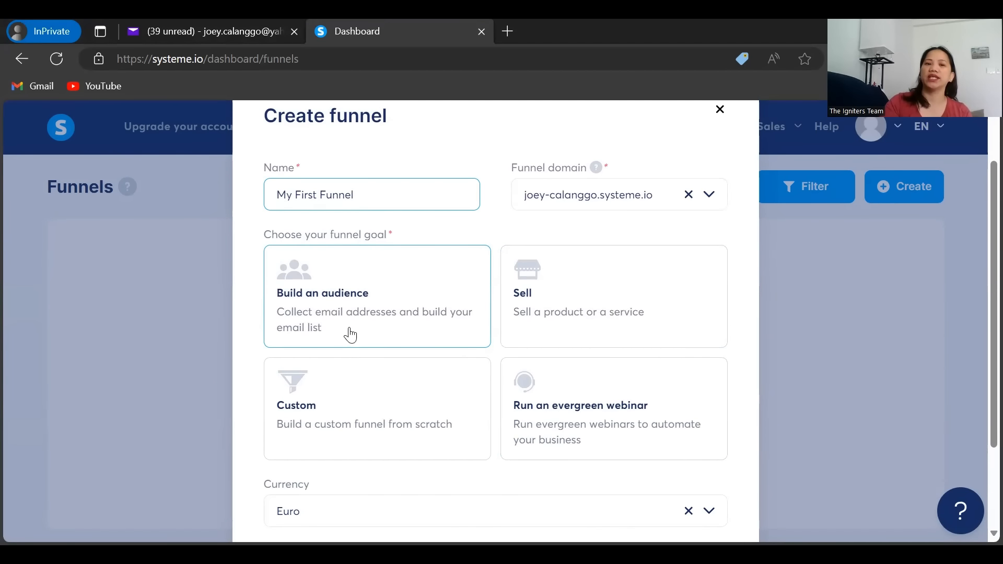
left_click(513, 335)
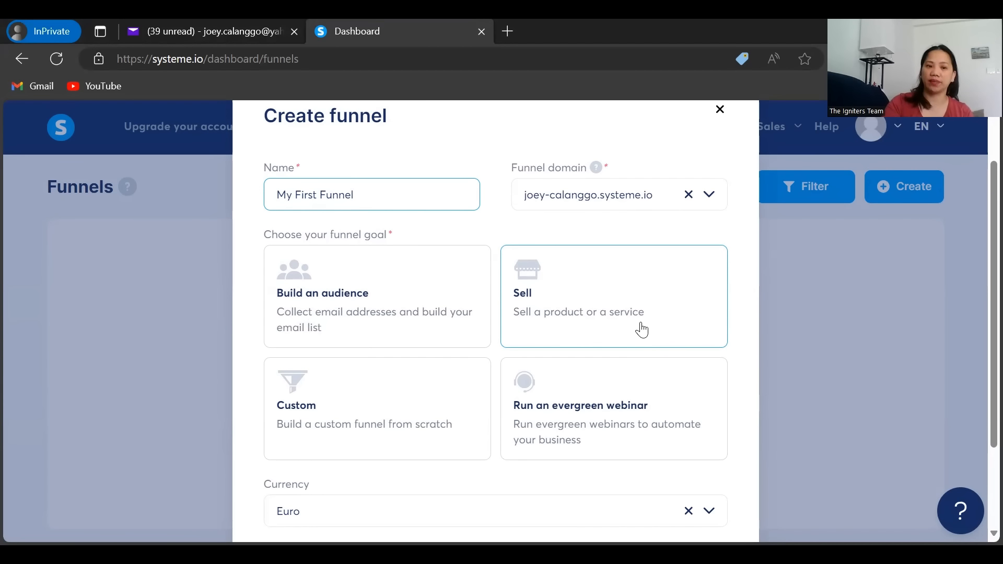
left_click(389, 316)
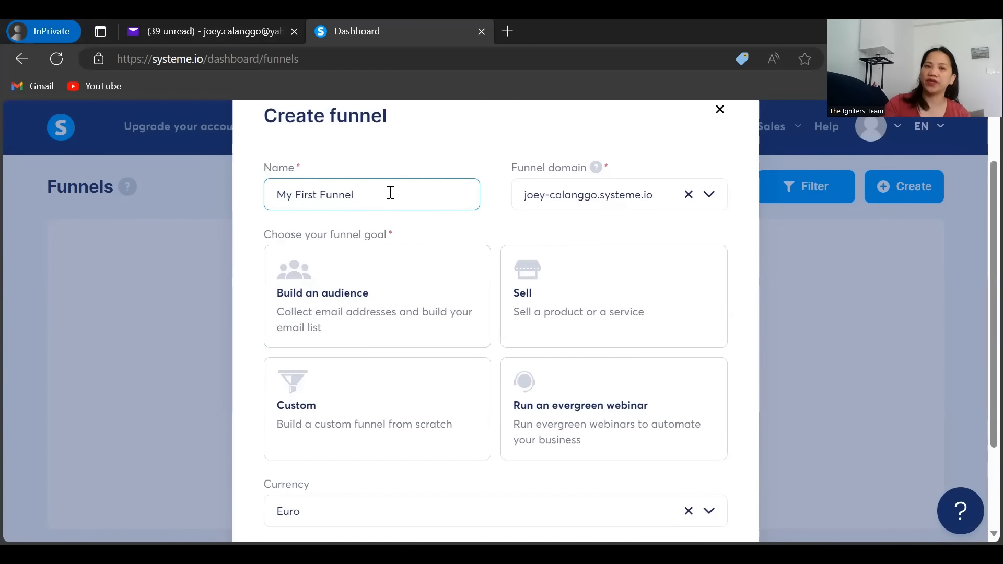
left_click(393, 317)
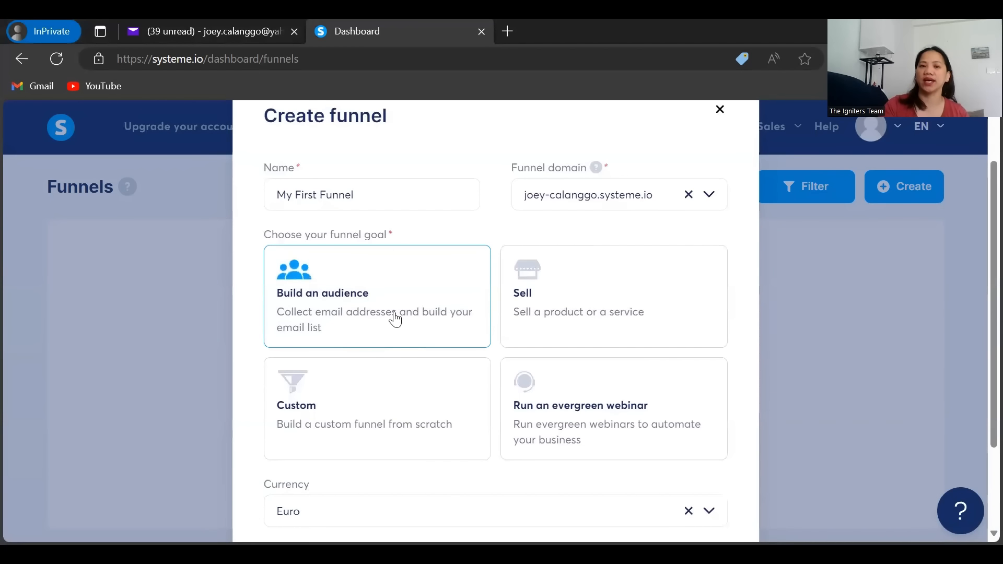
Step: Set the funnel's currency to Canadian Dollar and save the new funnel
scroll(456, 320, "down", 2)
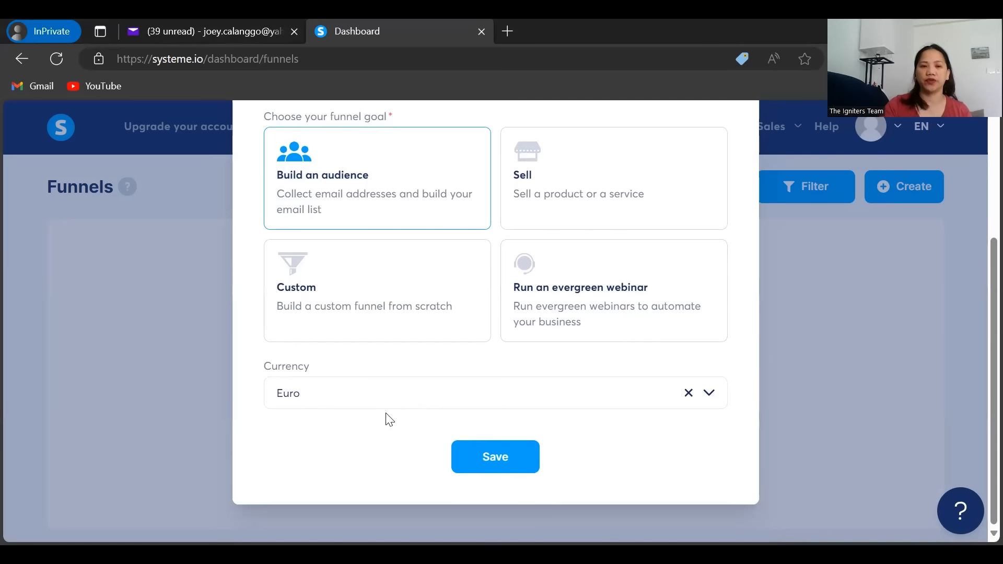
left_click(710, 395)
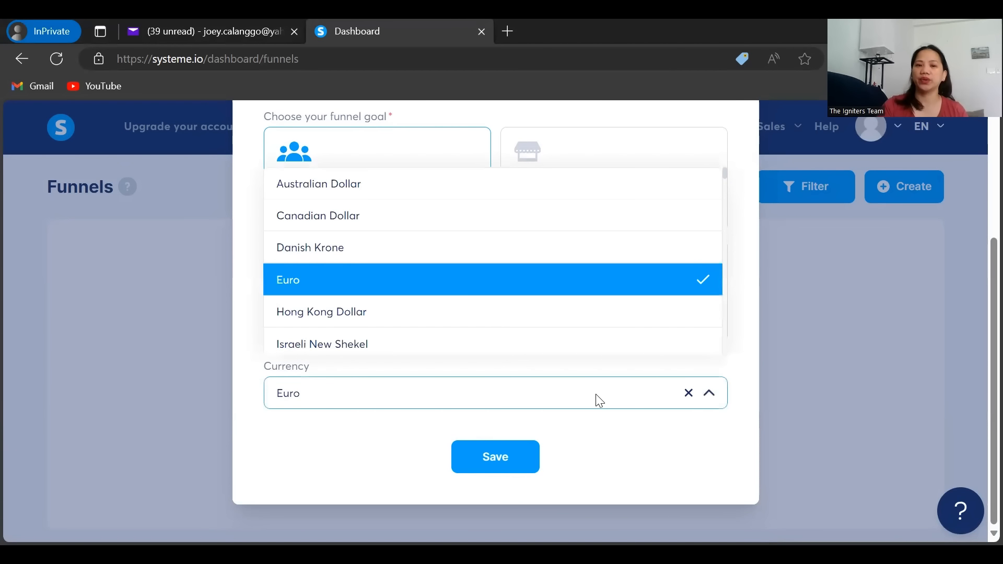
key("BackSpace")
key("BackSpace")
key("BackSpace")
key("BackSpace")
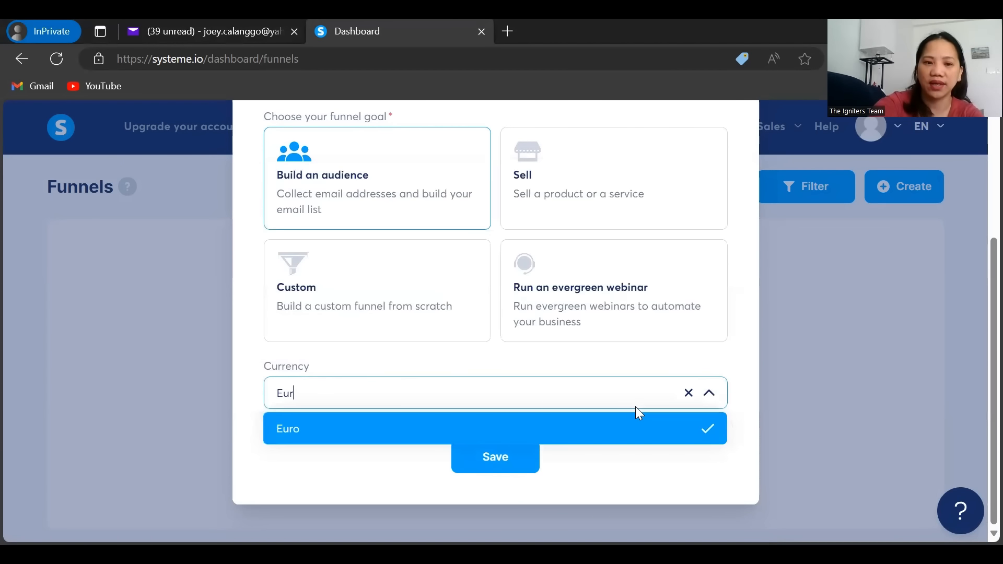
type("Cana")
left_click(646, 436)
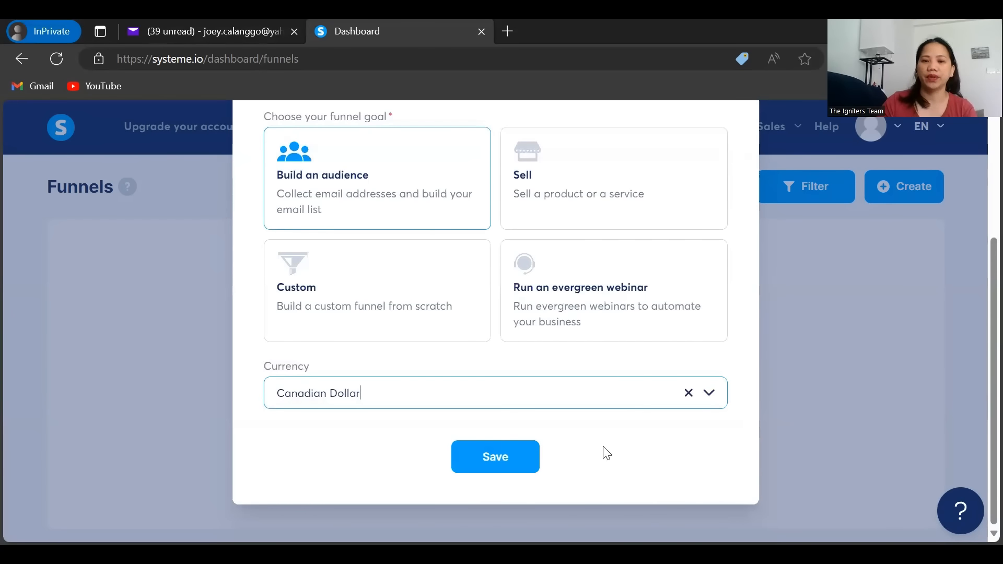
left_click(507, 460)
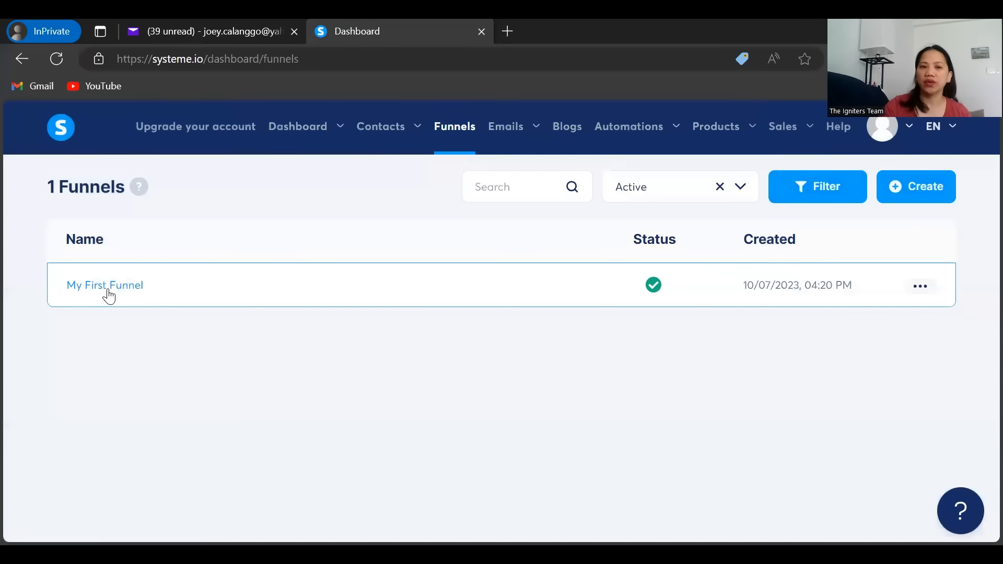
Step: View the My First Funnel page, then return to the funnel list and show the actions available for that funnel
left_click(110, 294)
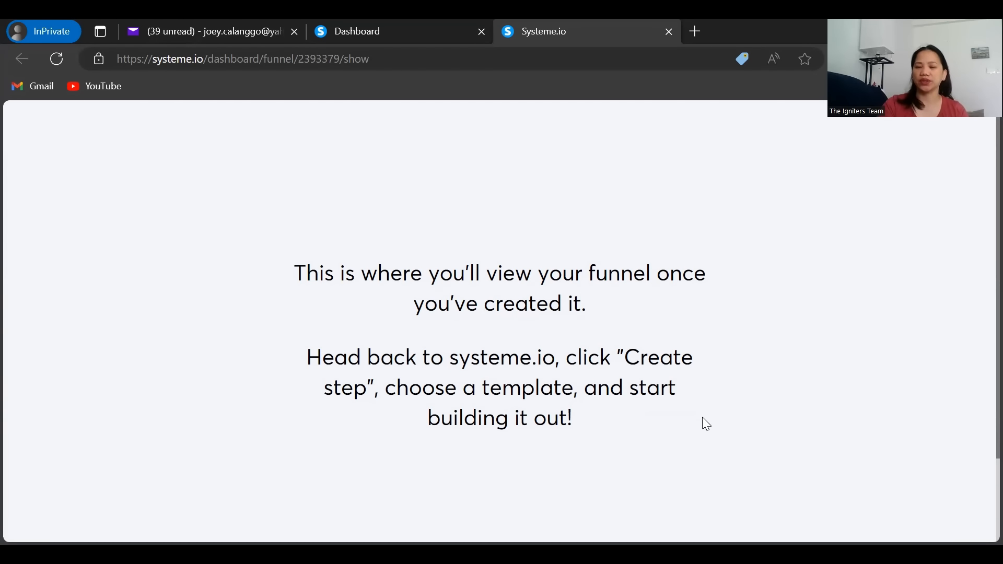
left_click(342, 43)
left_click(921, 287)
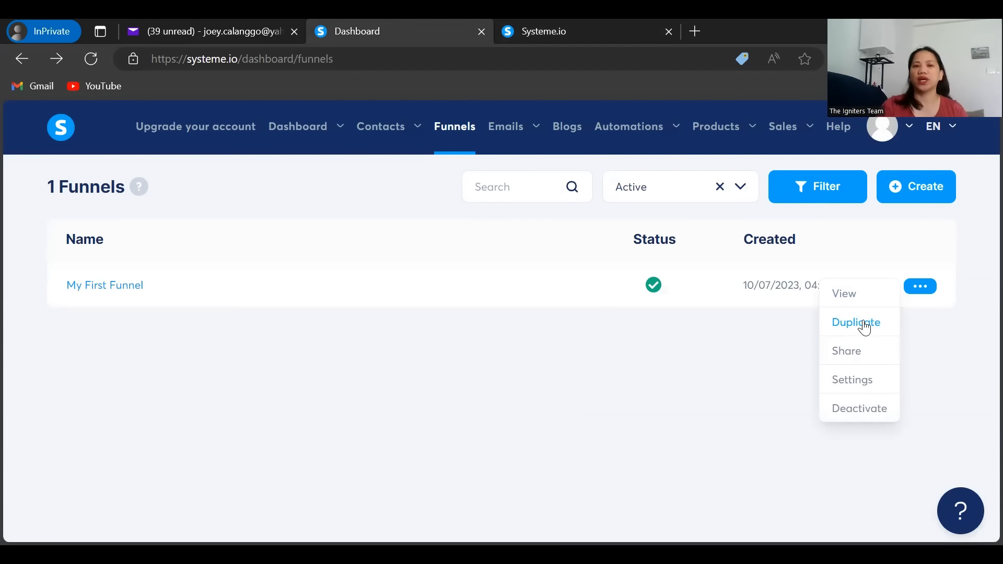
left_click(921, 287)
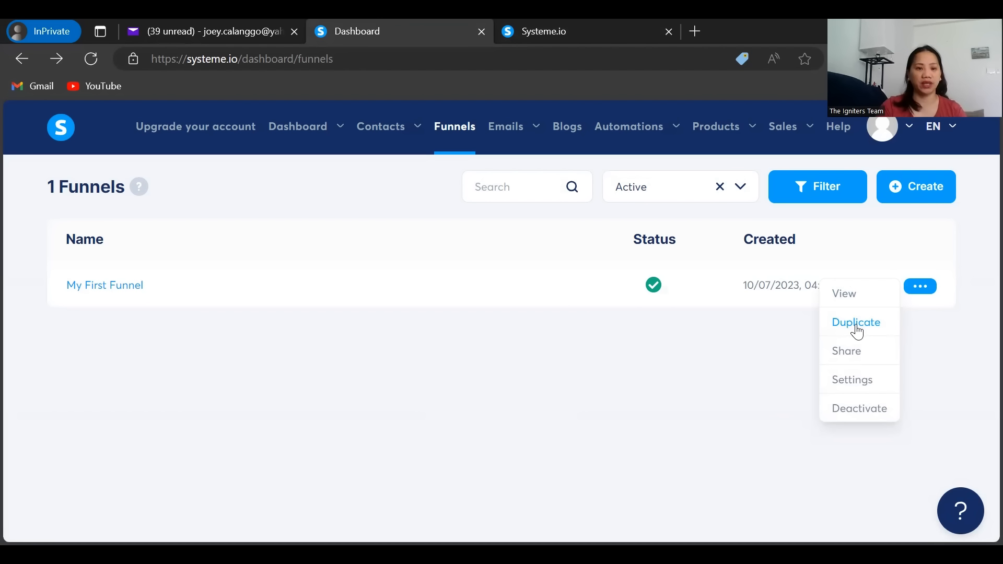
Step: Review the actions available for My First Funnel and view its settings, closing them without changes
left_click(631, 319)
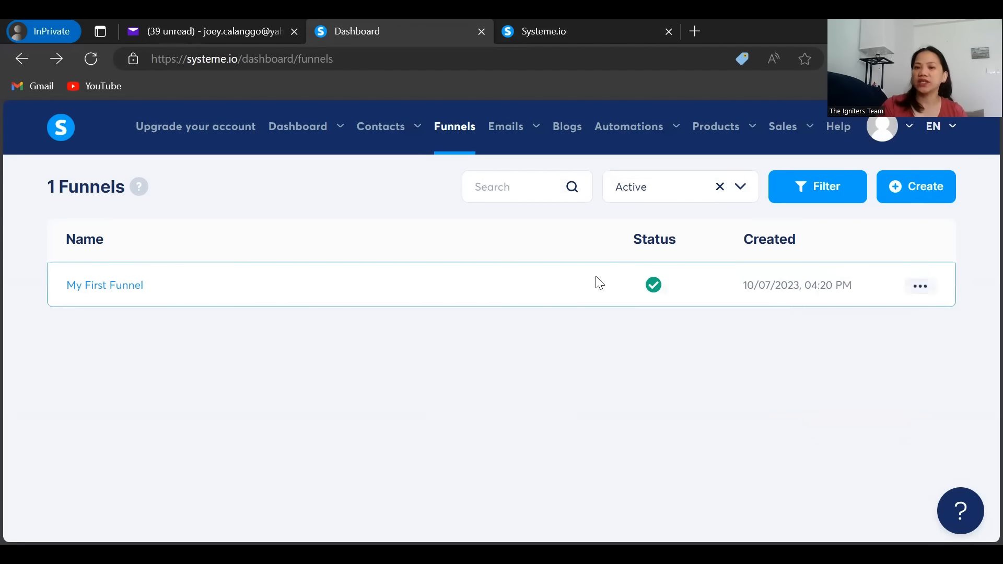
left_click(916, 294)
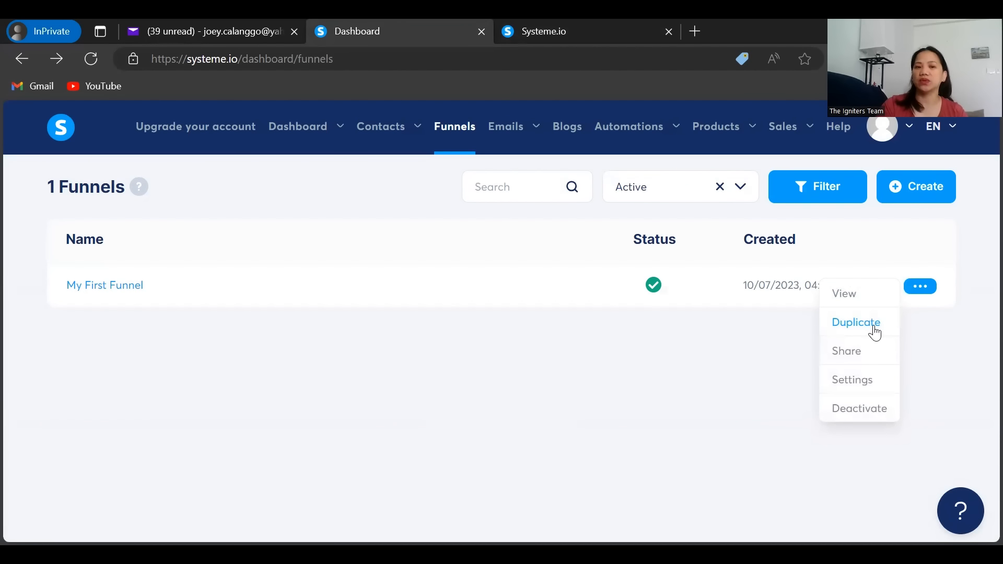
left_click(616, 294)
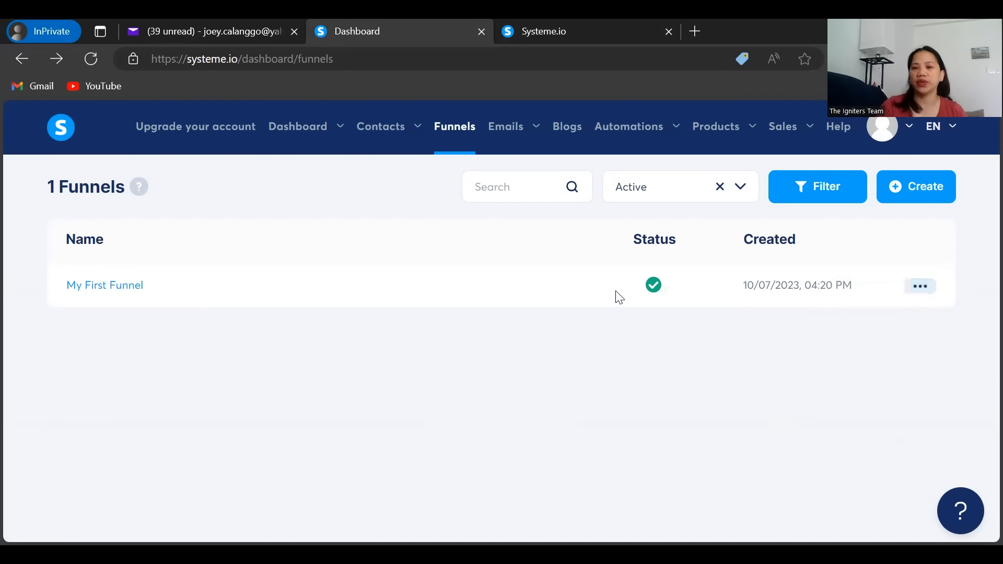
left_click(920, 292)
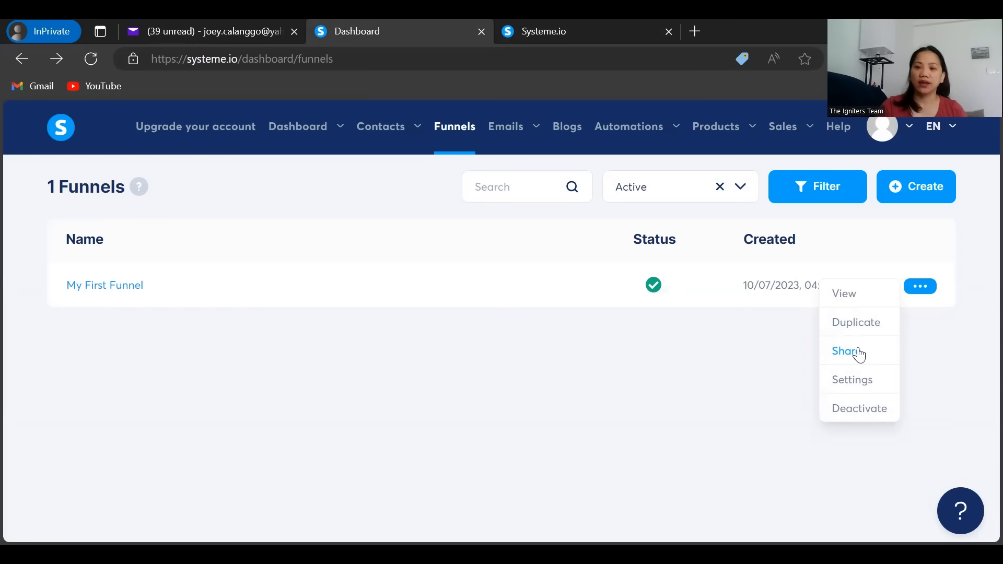
left_click(853, 390)
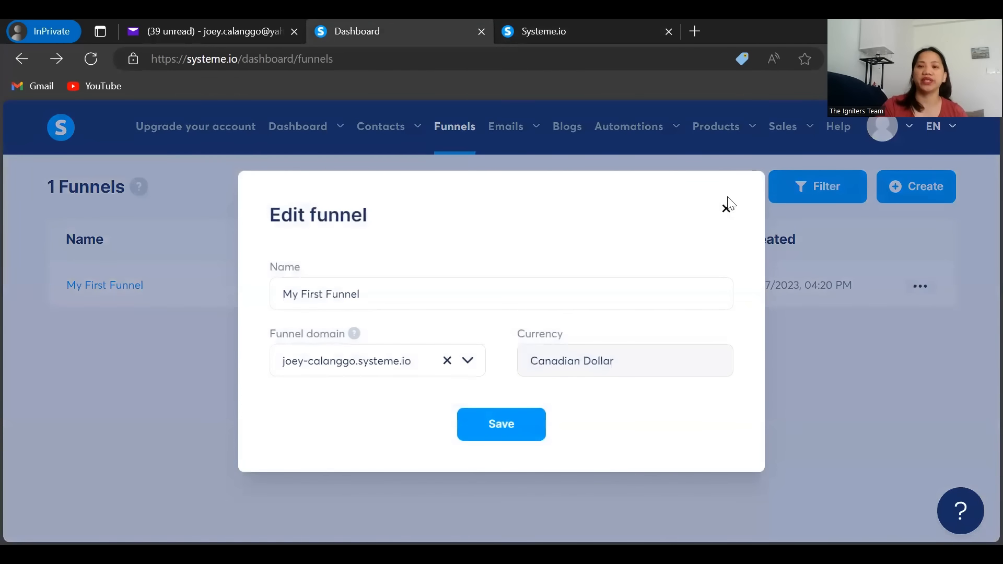
left_click(727, 209)
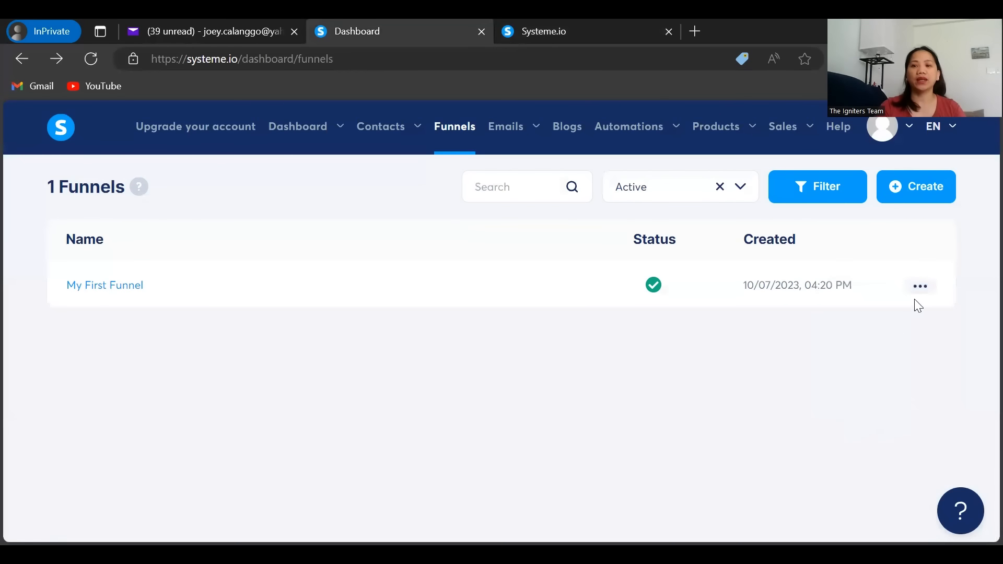
left_click(928, 288)
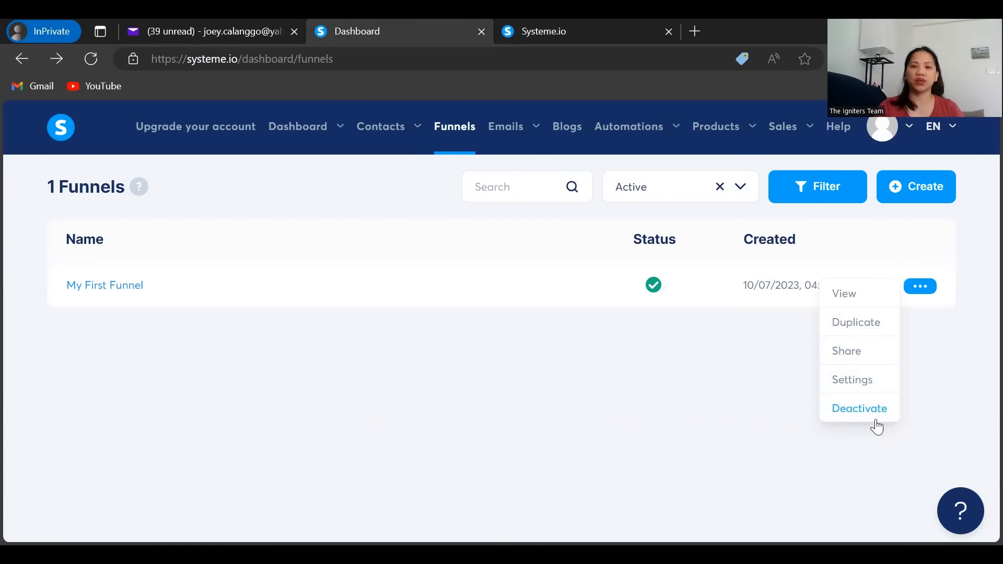
Step: Open My First Funnel and apply the "How to Launch a New Business: Three Approaches That Work" template to its squeeze page
left_click(95, 295)
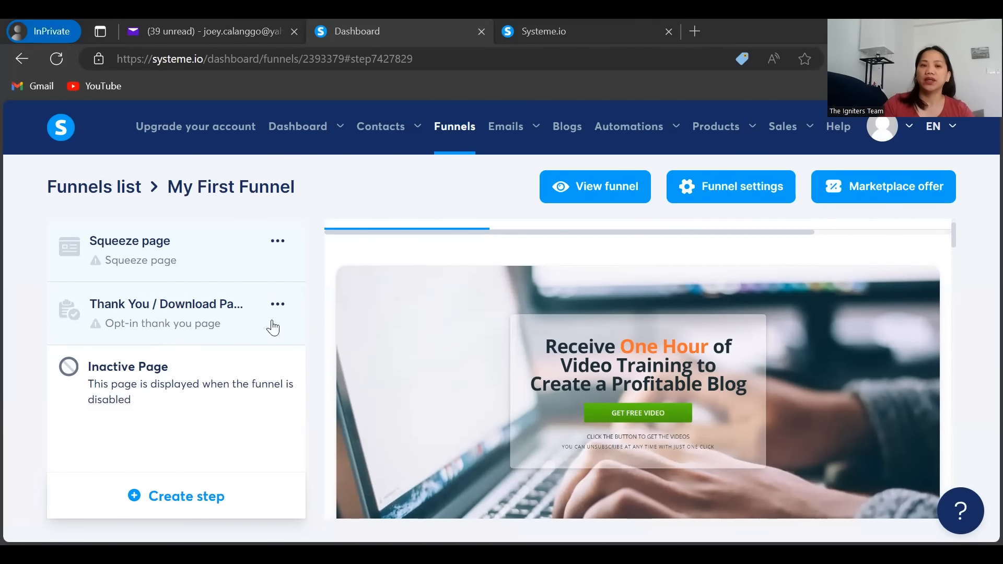
mouse_move(573, 293)
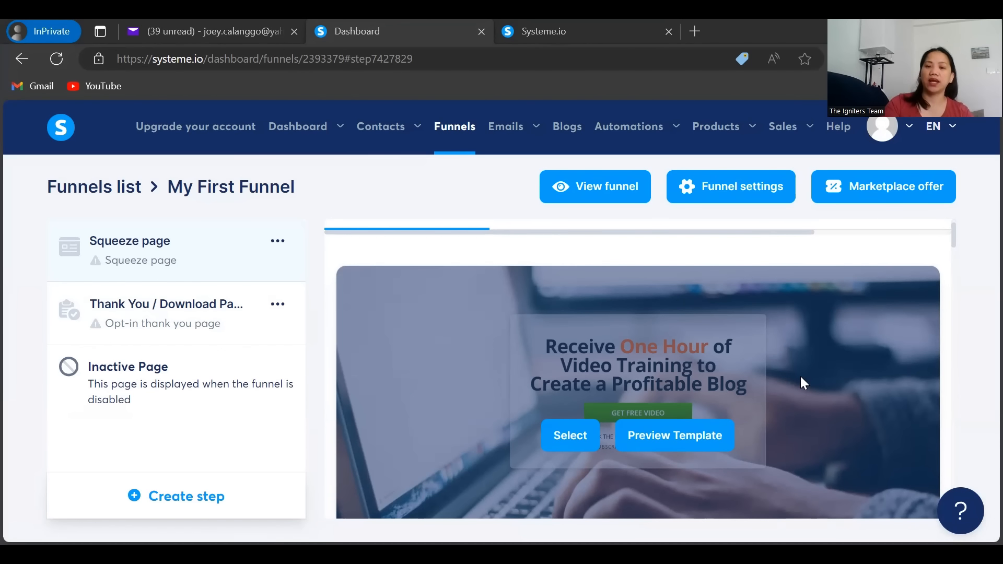
scroll(801, 377, "down", 3)
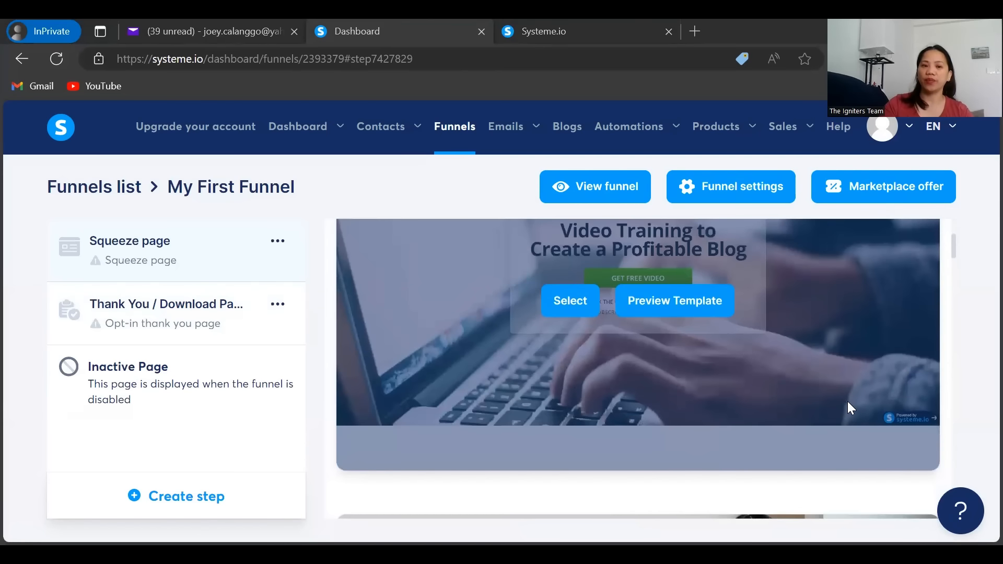
scroll(852, 412, "down", 6)
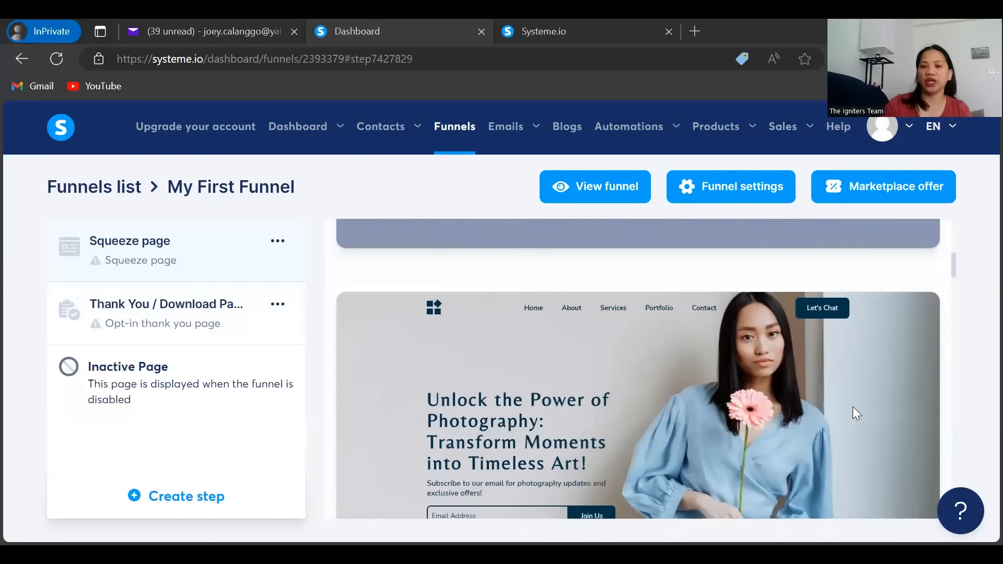
scroll(853, 409, "down", 8)
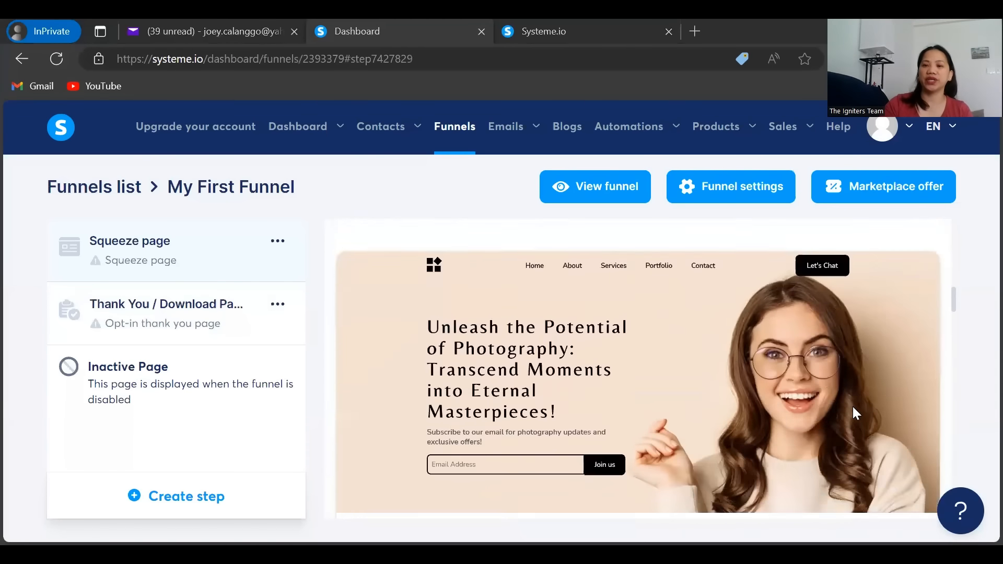
scroll(856, 412, "down", 10)
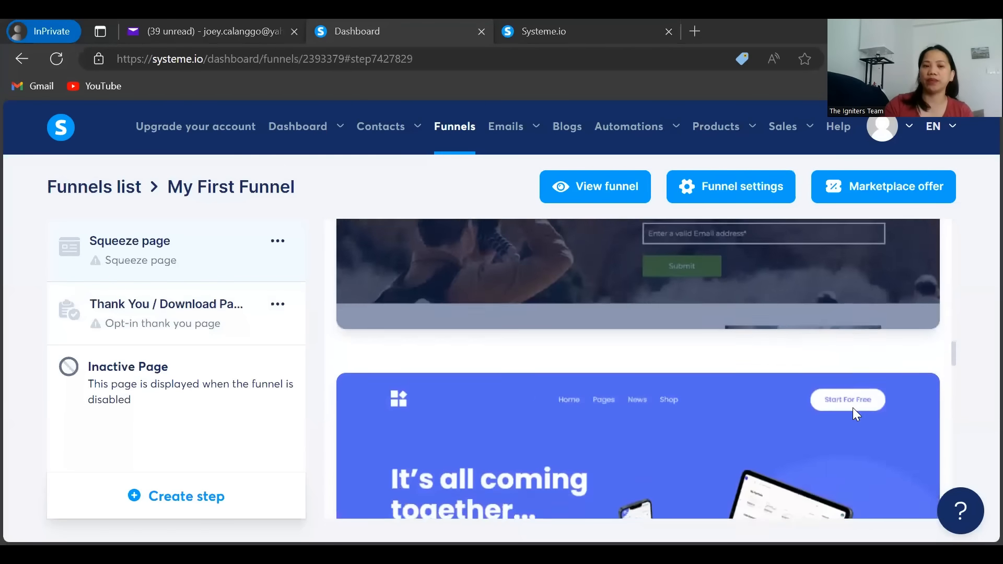
scroll(853, 410, "down", 10)
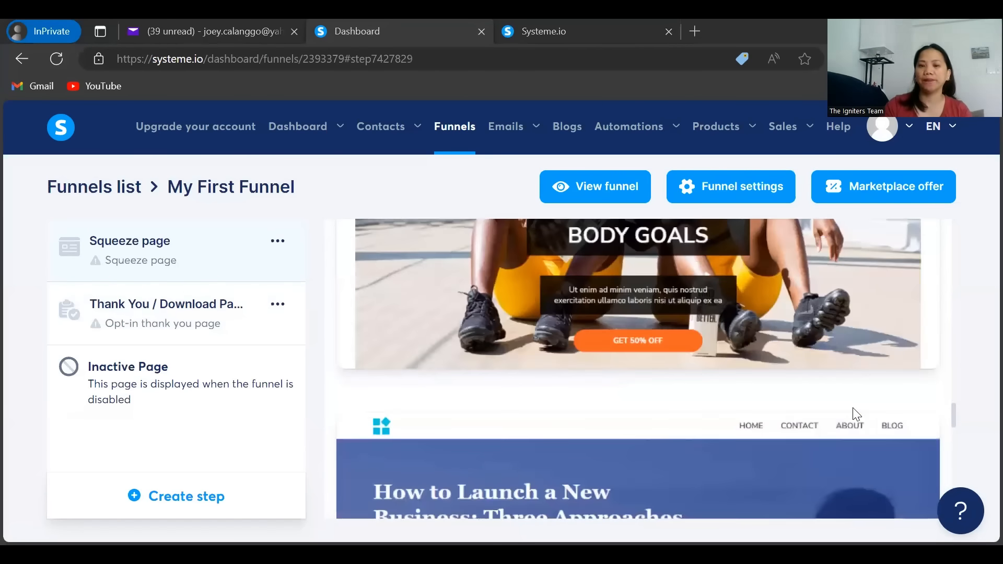
scroll(657, 407, "up", 10)
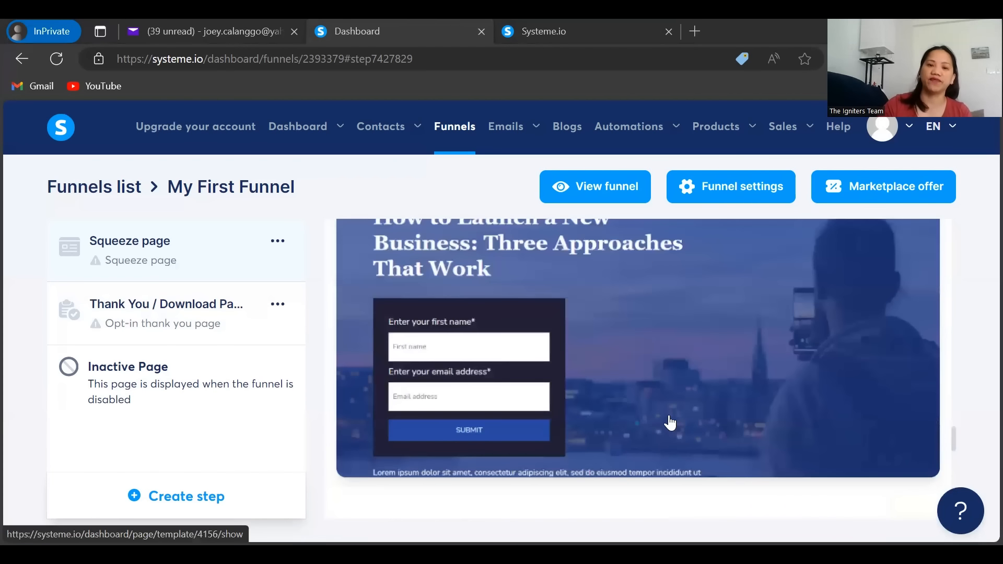
scroll(670, 422, "up", 2)
mouse_move(679, 426)
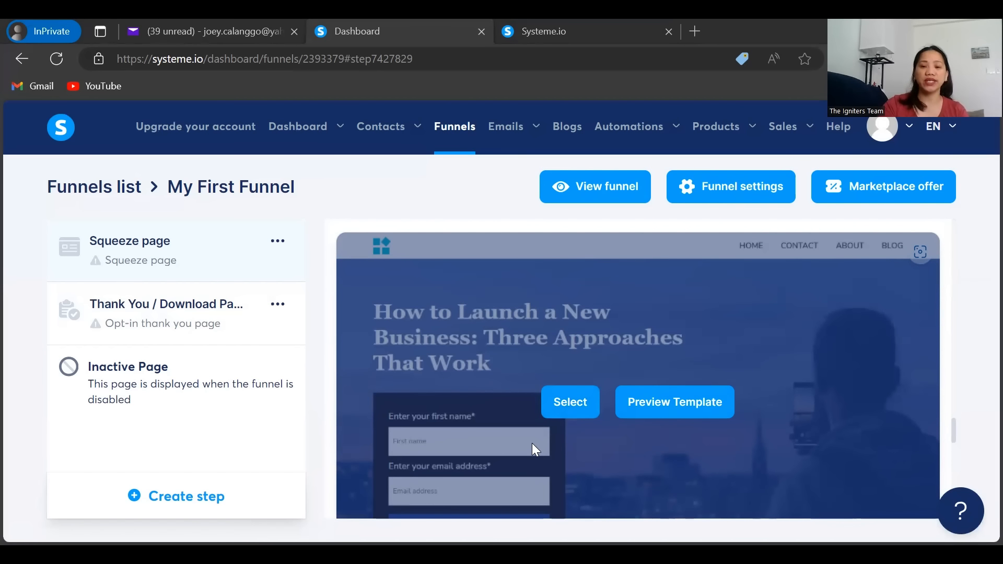
left_click(575, 402)
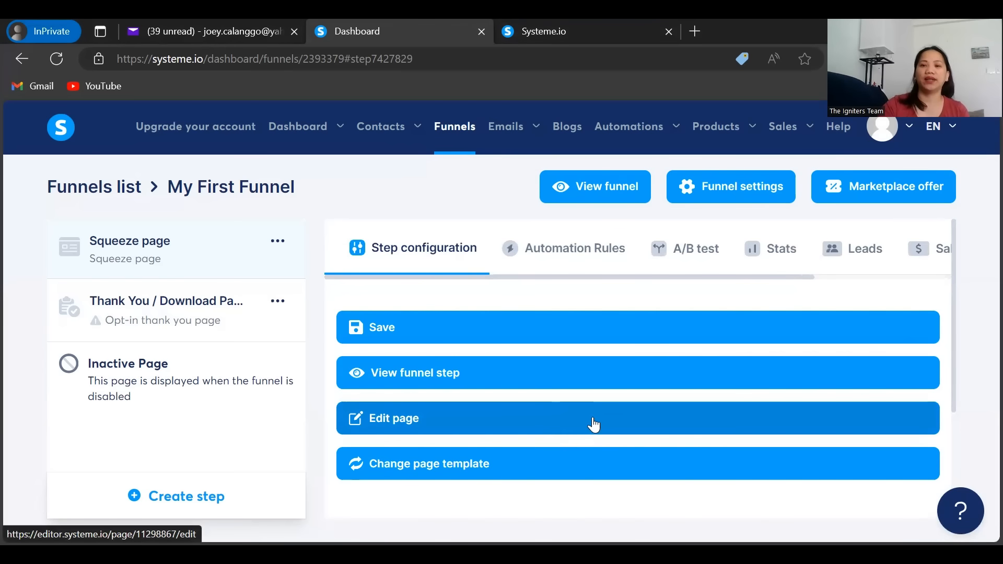
Step: View the funnel's published squeeze page from start to end, then return to the funnel's dashboard page
scroll(609, 437, "down", 1)
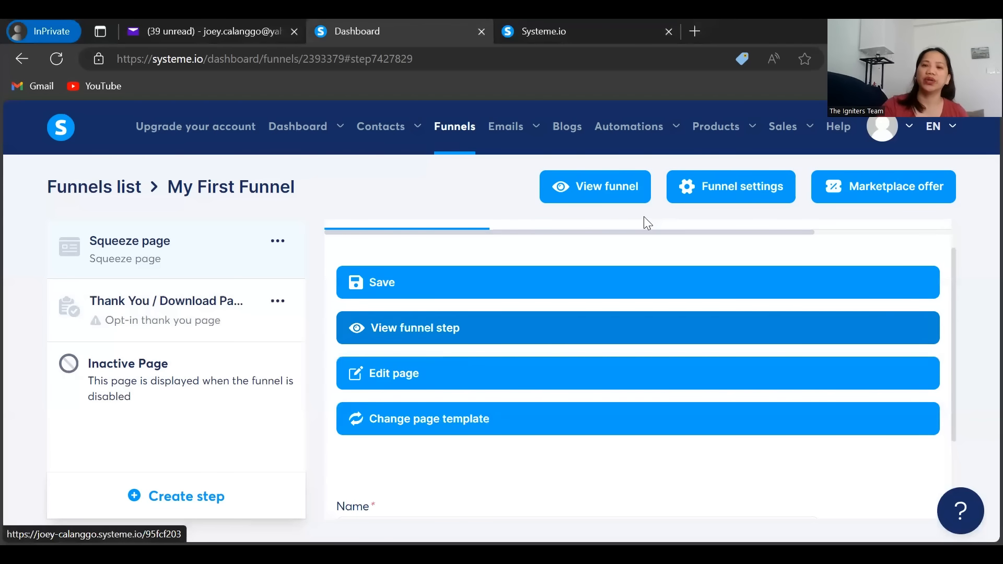
left_click(604, 188)
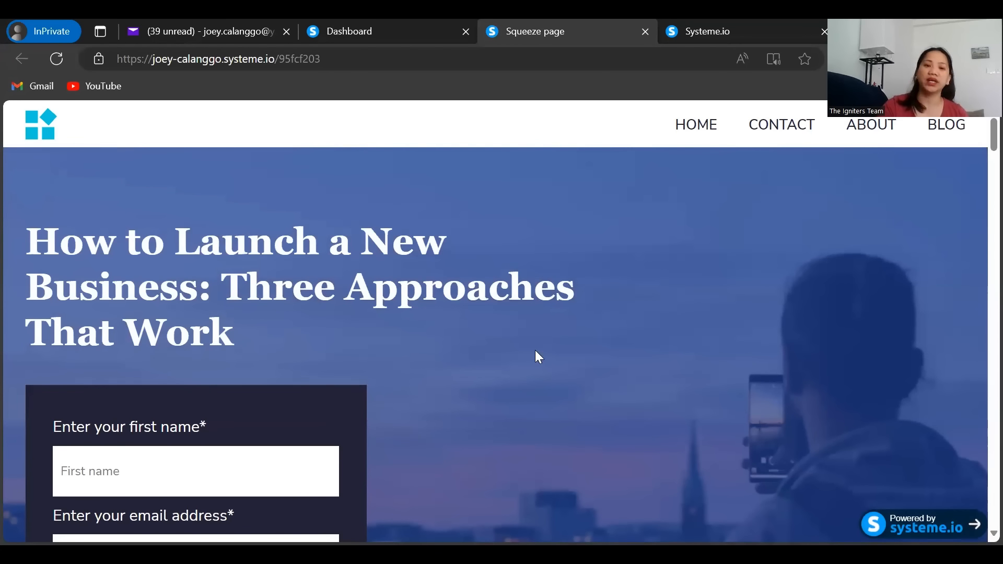
scroll(535, 351, "down", 15)
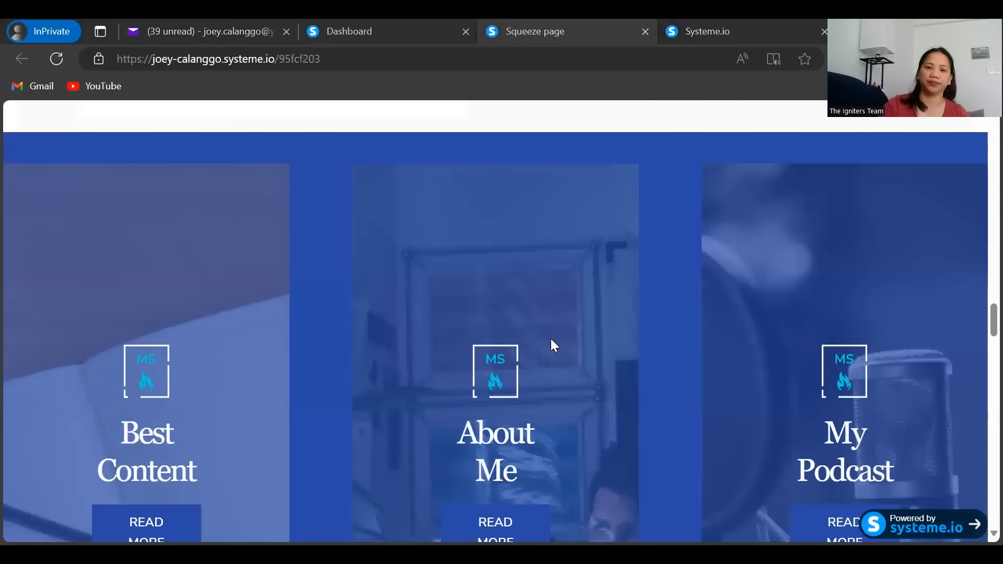
scroll(550, 344, "down", 10)
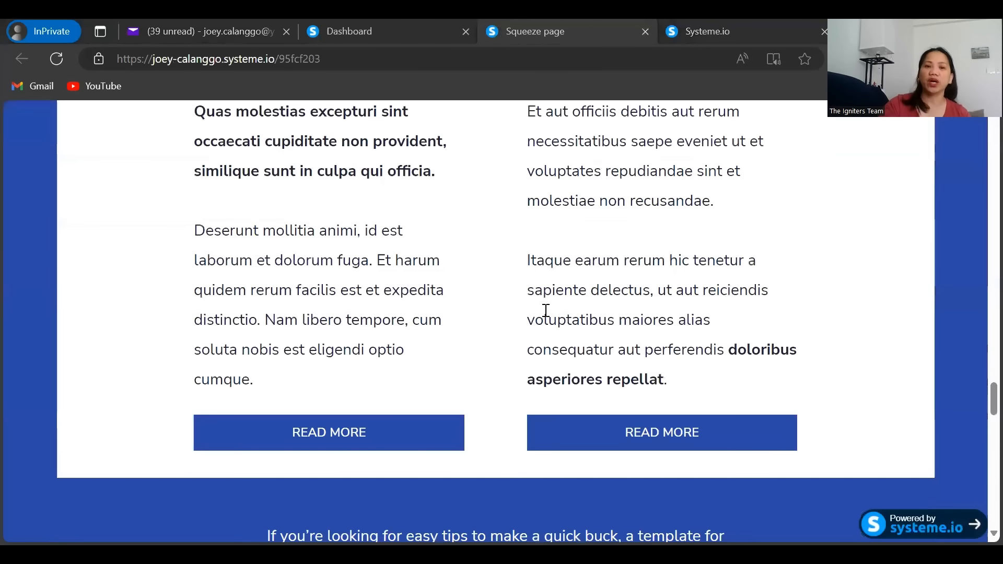
scroll(544, 313, "down", 9)
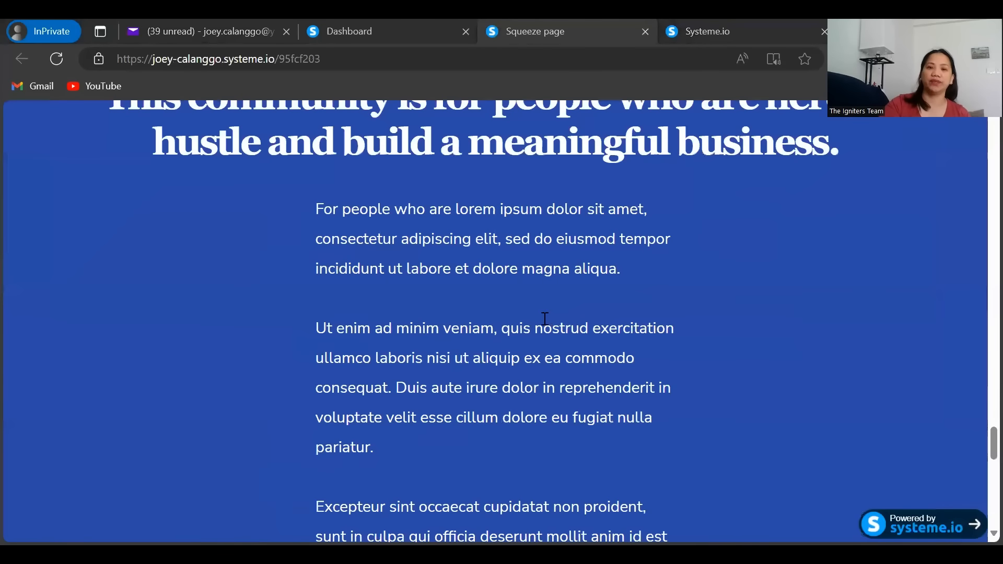
scroll(638, 463, "up", 6)
scroll(638, 463, "up", 10)
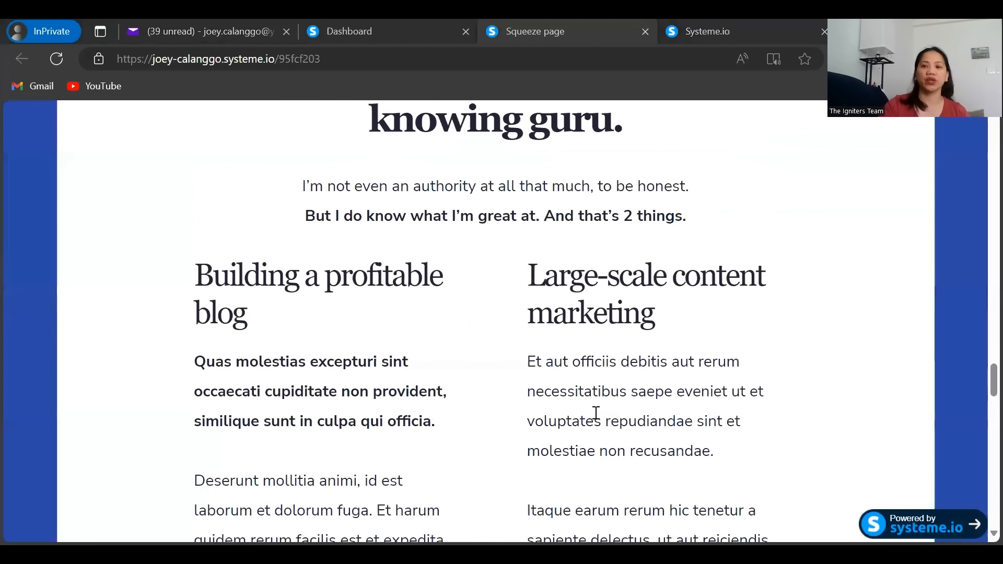
scroll(597, 415, "up", 5)
scroll(643, 409, "up", 15)
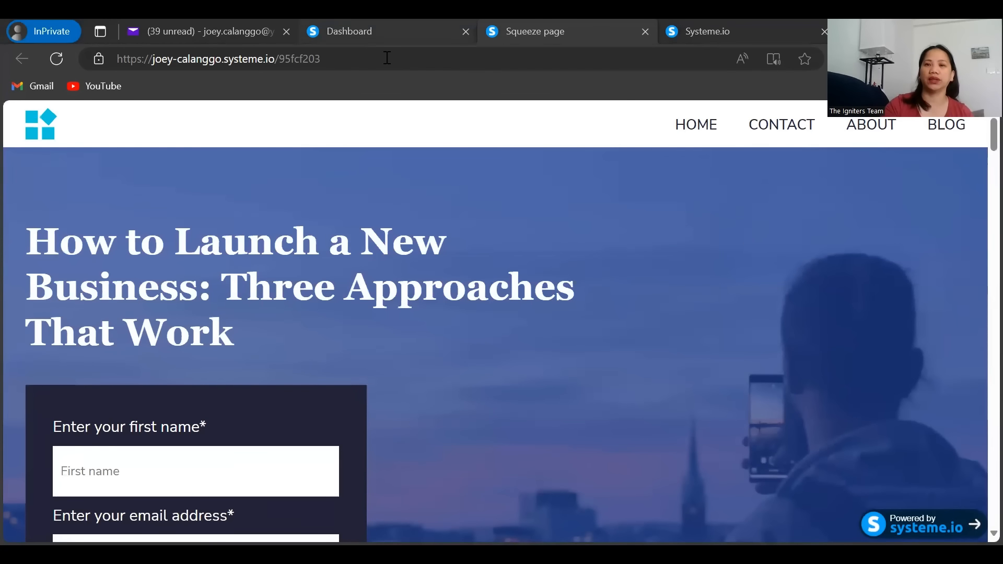
left_click(383, 32)
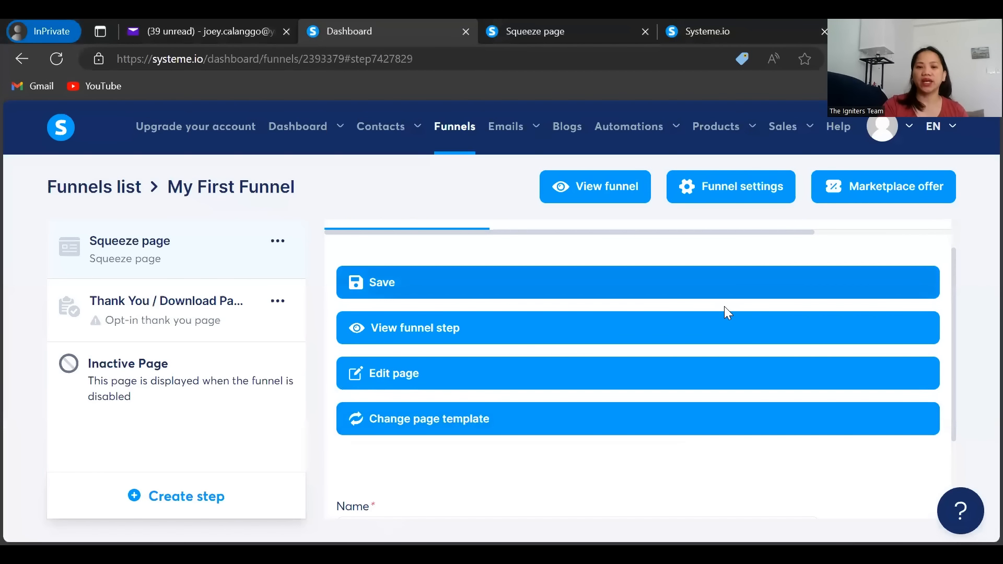
Step: Open the squeeze page in the page editor and examine the text, media, layout, form, social and other elements available
left_click(377, 387)
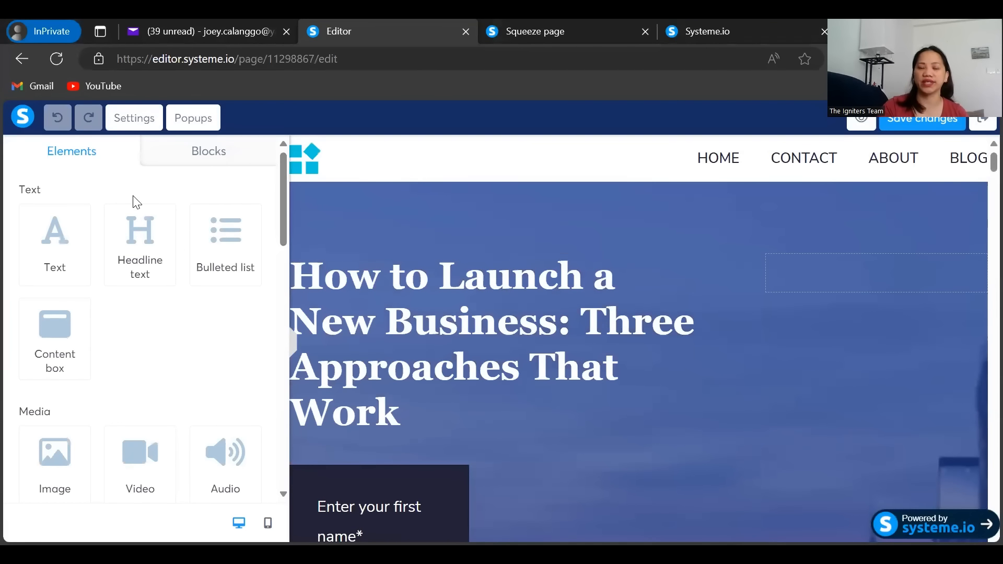
scroll(103, 445, "down", 12)
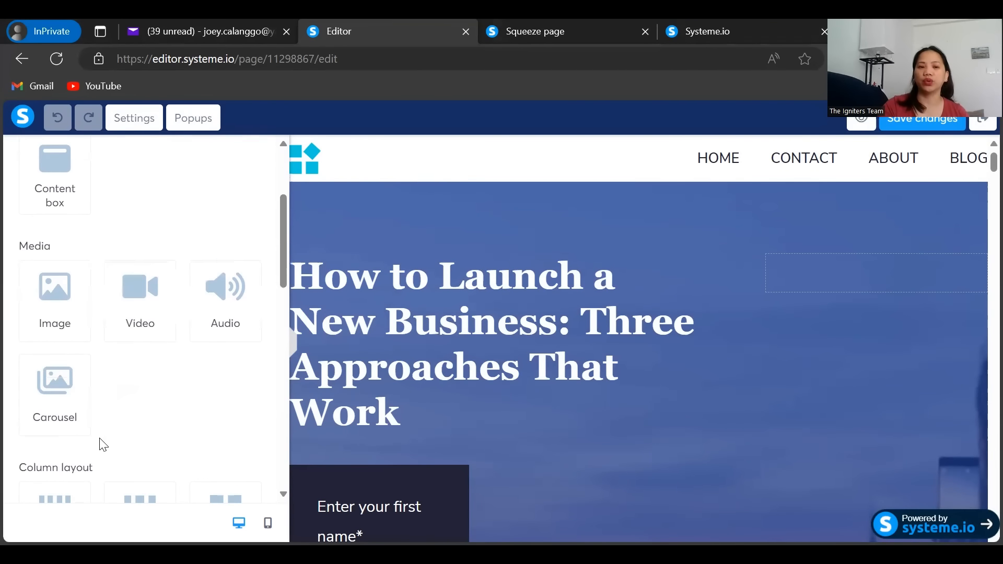
scroll(99, 480, "down", 2)
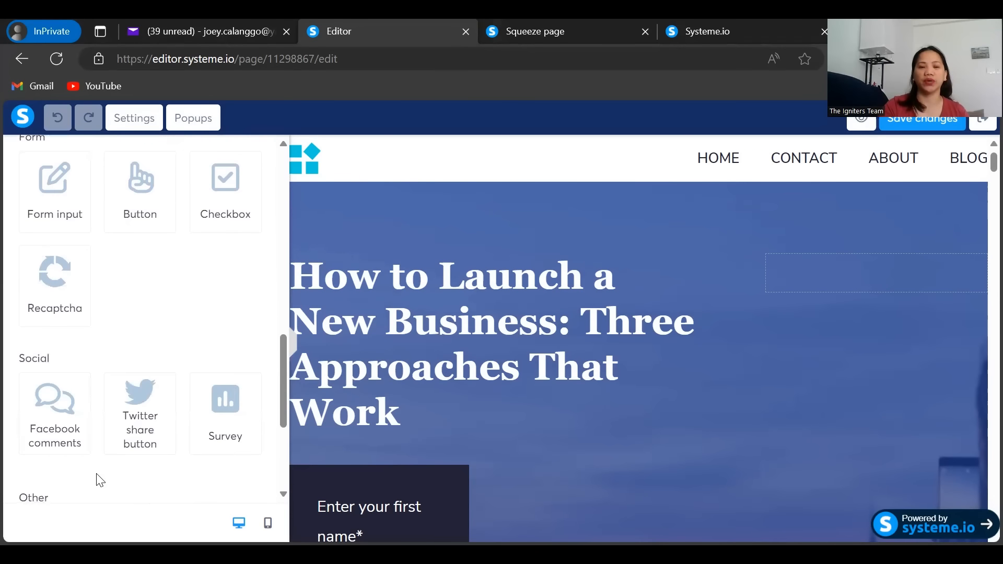
scroll(99, 481, "down", 4)
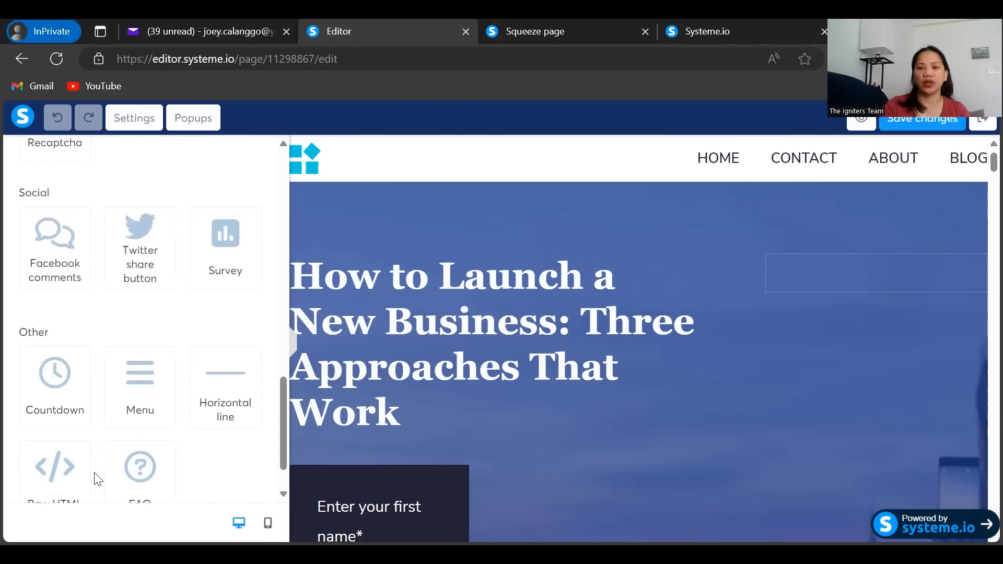
scroll(96, 469, "up", 1)
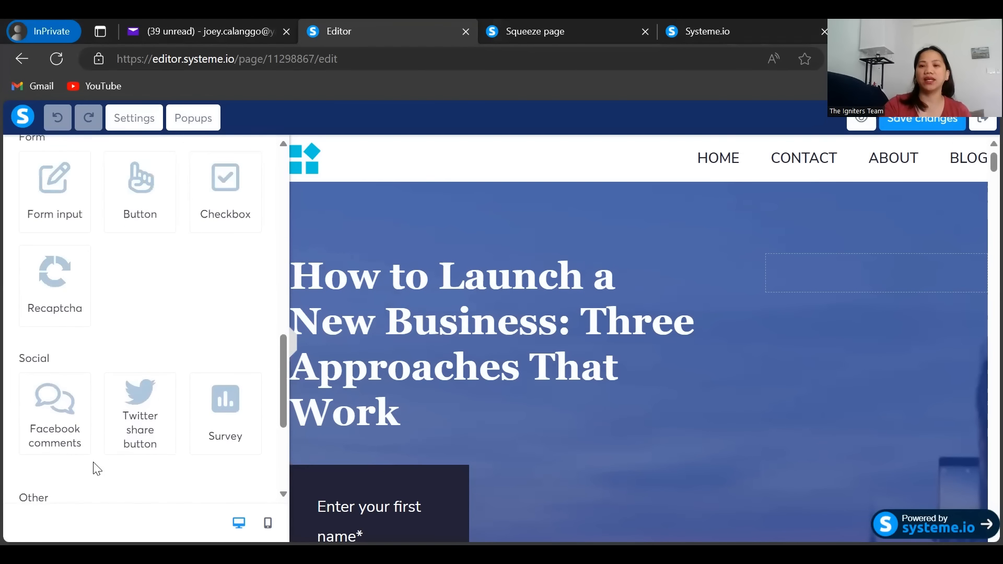
scroll(97, 465, "up", 10)
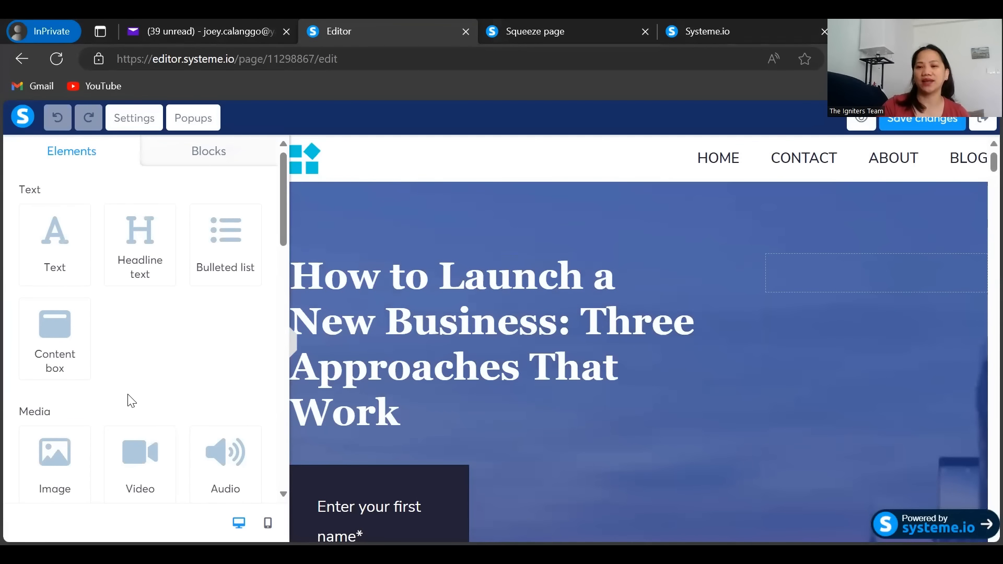
scroll(148, 415, "down", 1)
scroll(151, 416, "down", 2)
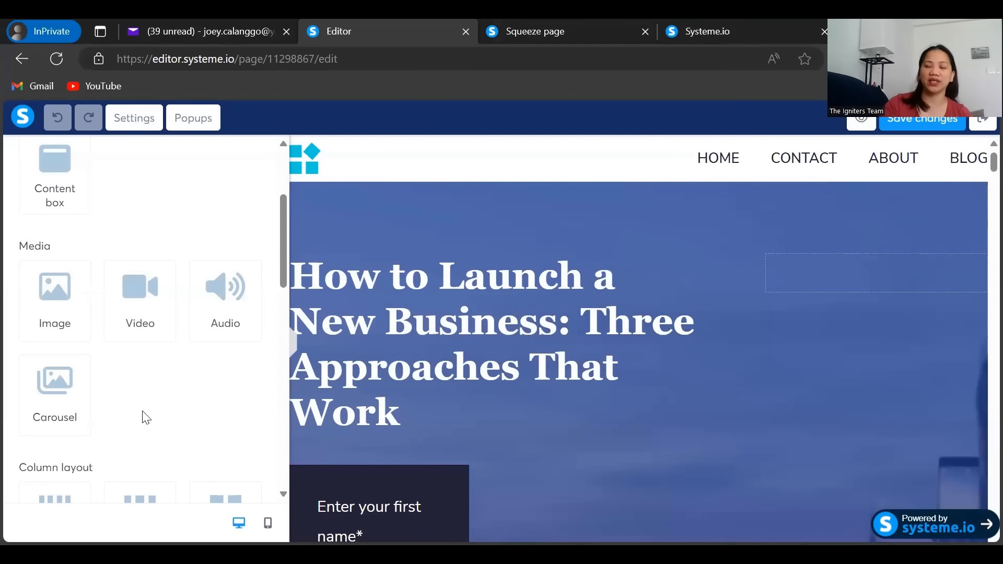
scroll(140, 427, "up", 3)
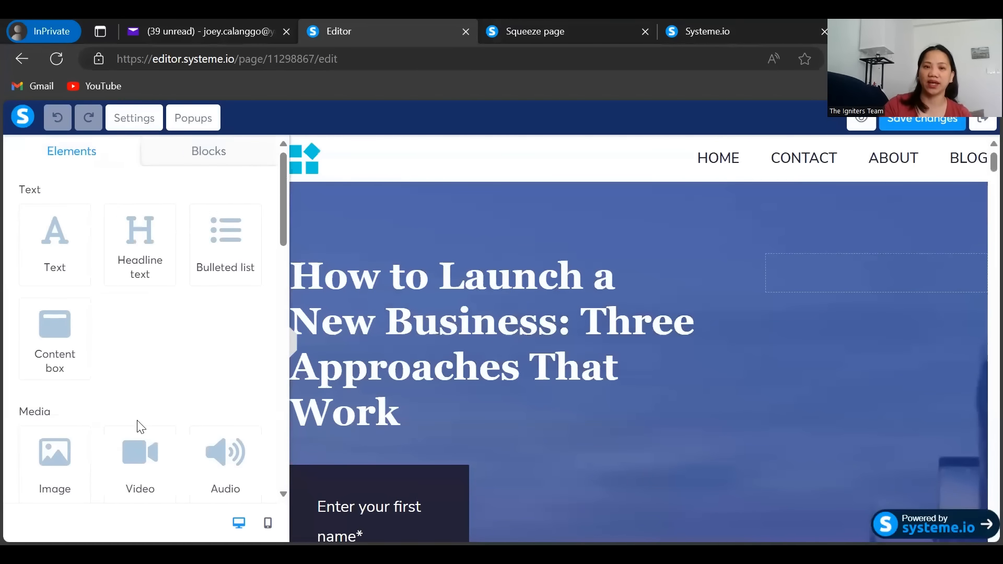
Step: Leave the page editor and replace the squeeze page's template with the "It's all coming together..." one
left_click(23, 58)
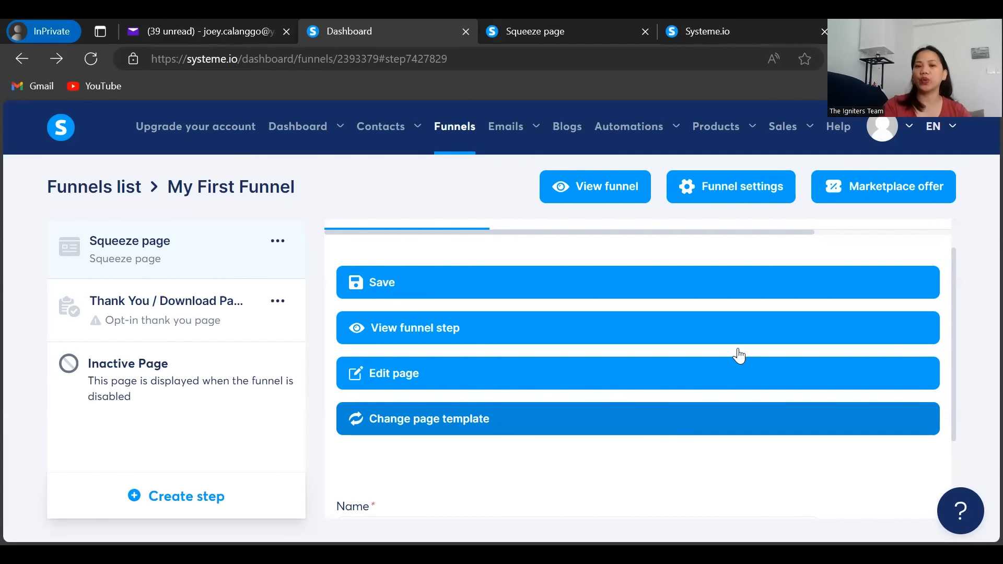
left_click(464, 429)
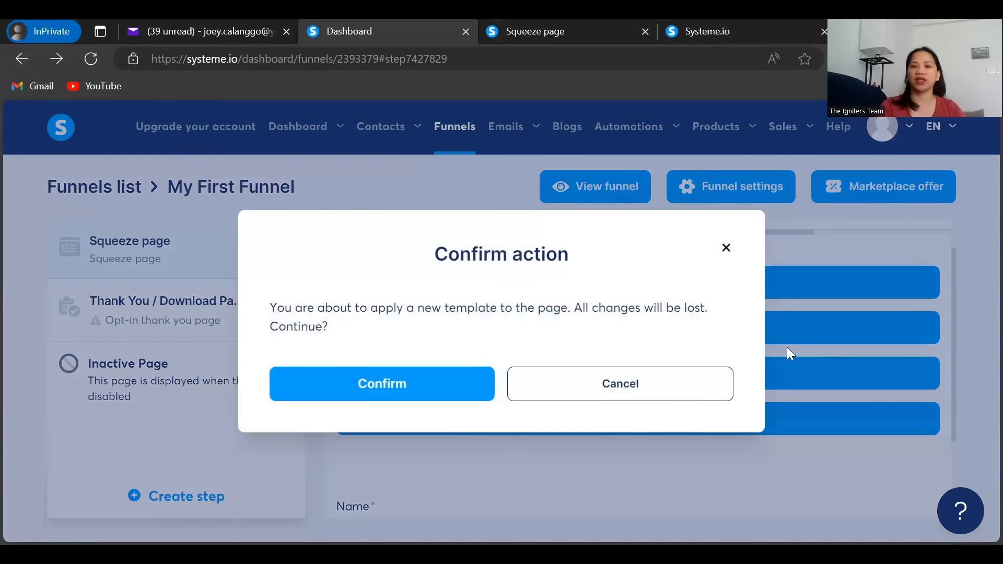
left_click(371, 383)
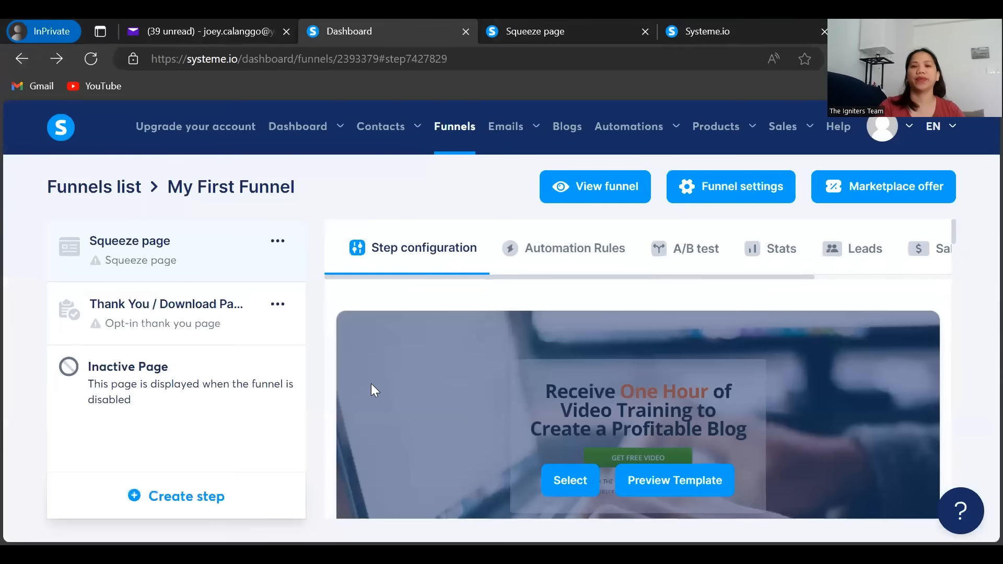
mouse_move(808, 454)
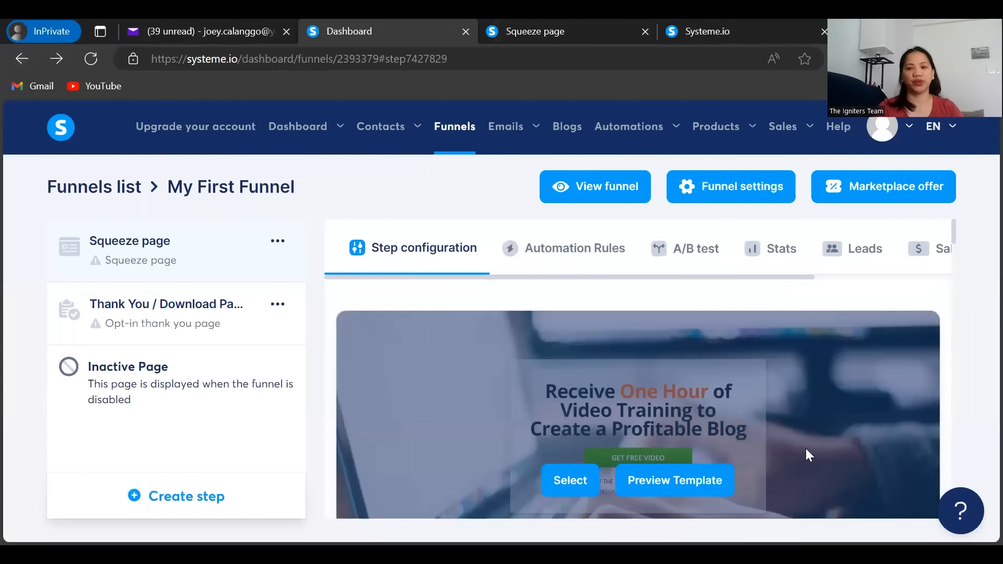
scroll(807, 453, "down", 3)
scroll(806, 448, "down", 6)
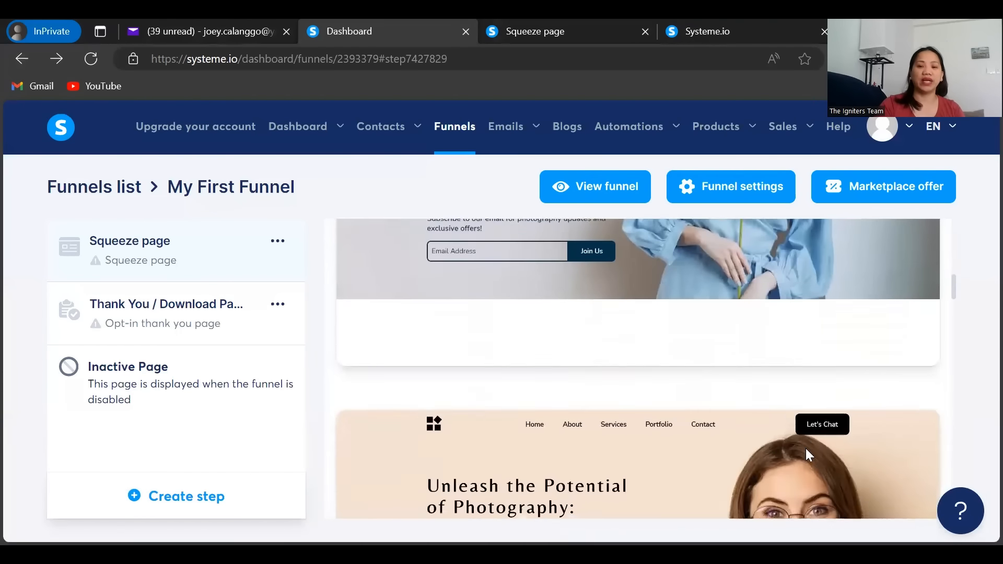
scroll(806, 448, "down", 8)
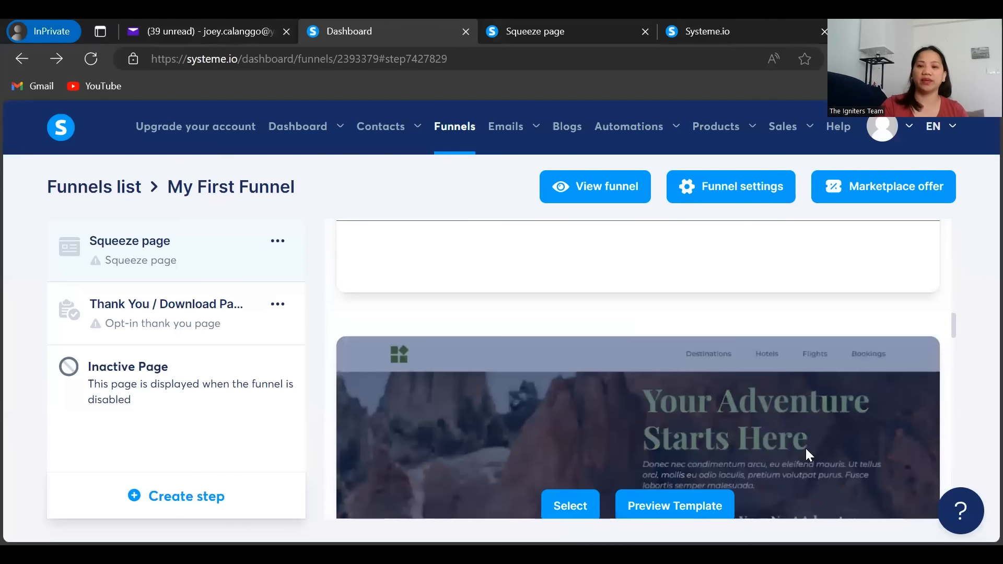
scroll(806, 451, "down", 8)
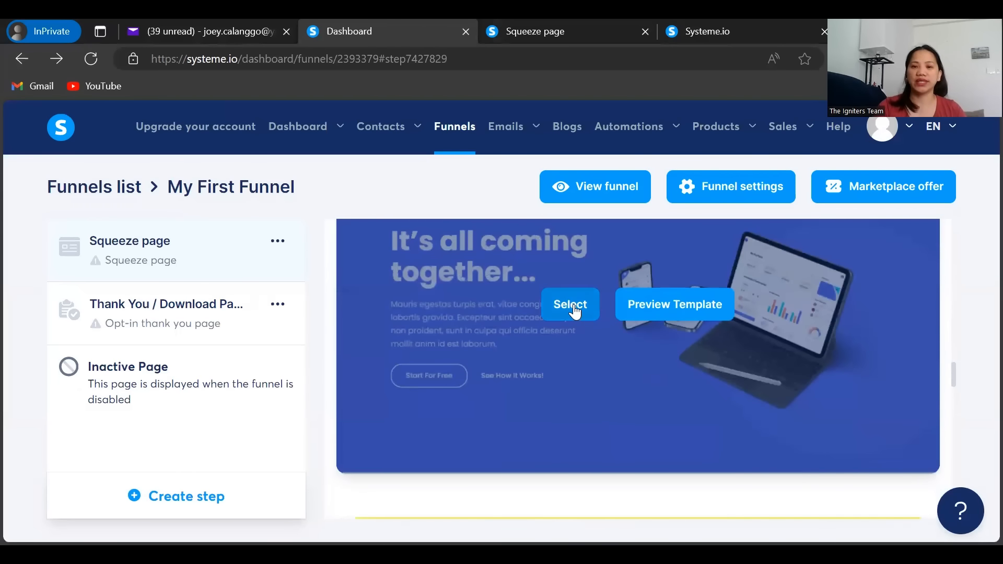
left_click(574, 304)
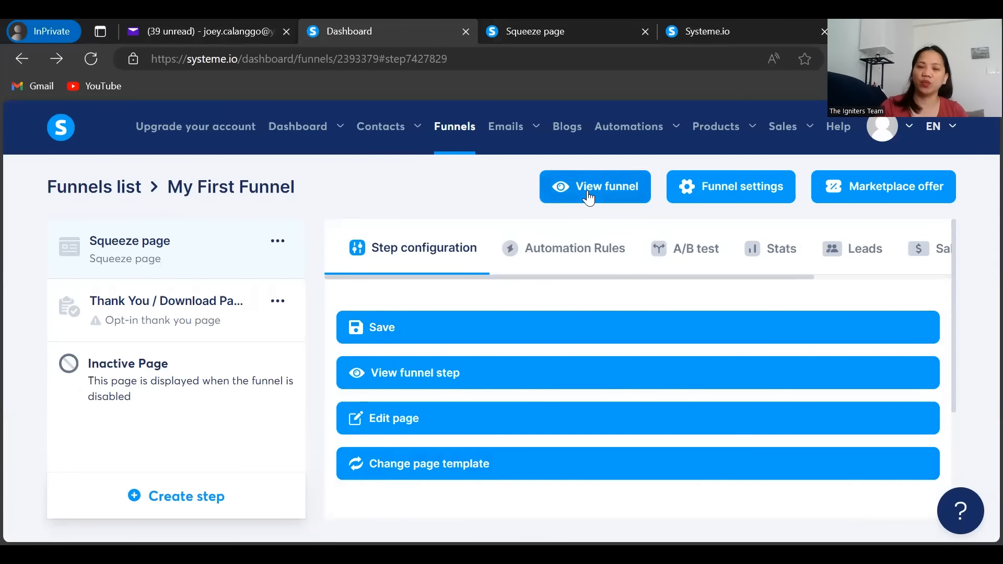
Step: View the funnel's published squeeze page and look through its sections, then return to the funnel's dashboard page
left_click(589, 191)
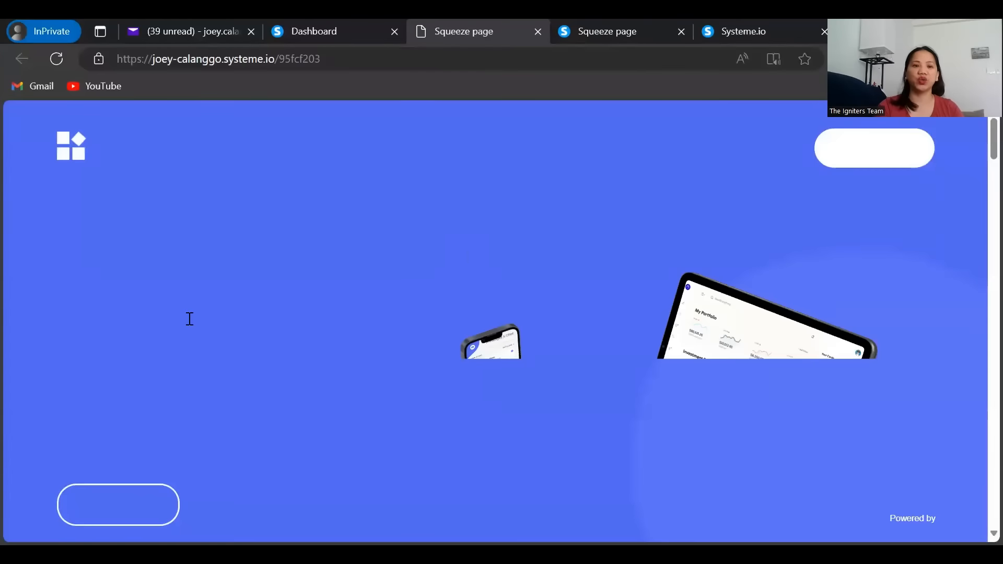
scroll(388, 359, "down", 10)
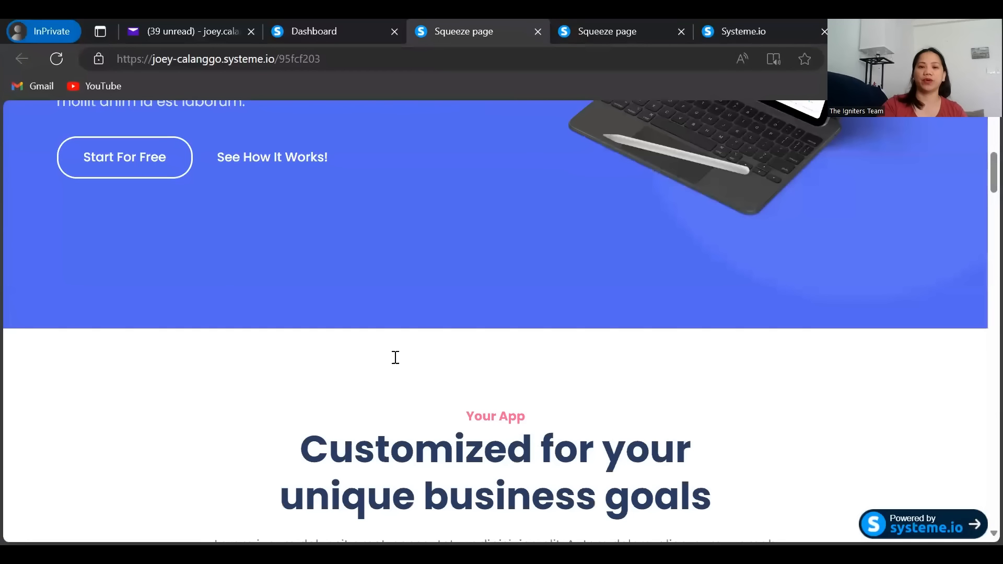
scroll(400, 361, "down", 12)
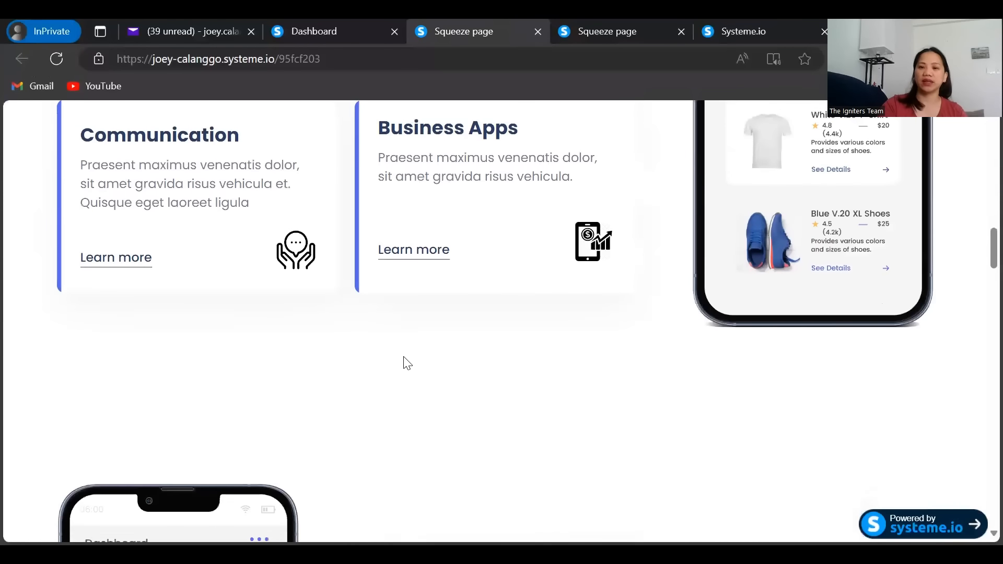
scroll(408, 364, "down", 4)
scroll(406, 360, "up", 15)
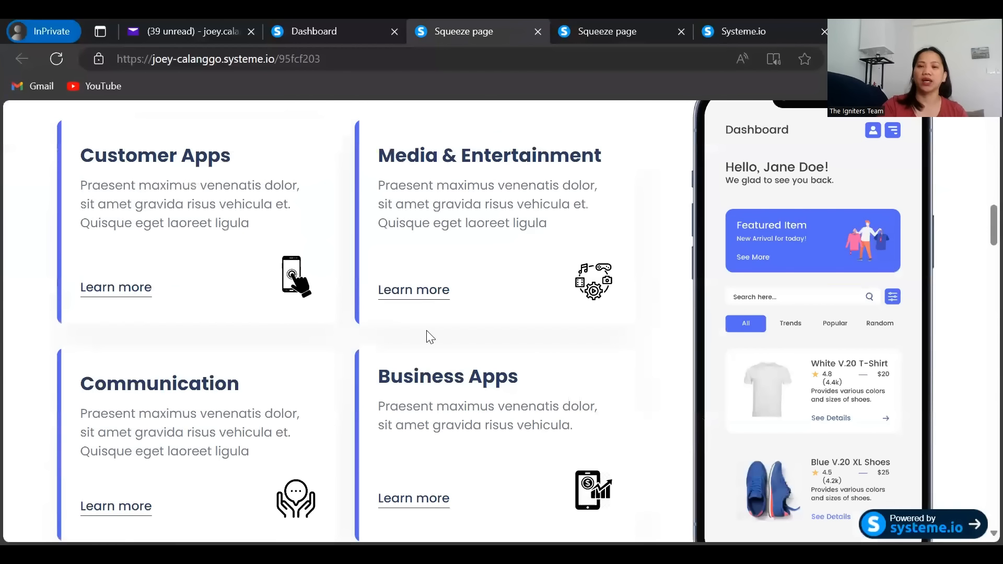
scroll(425, 330, "up", 5)
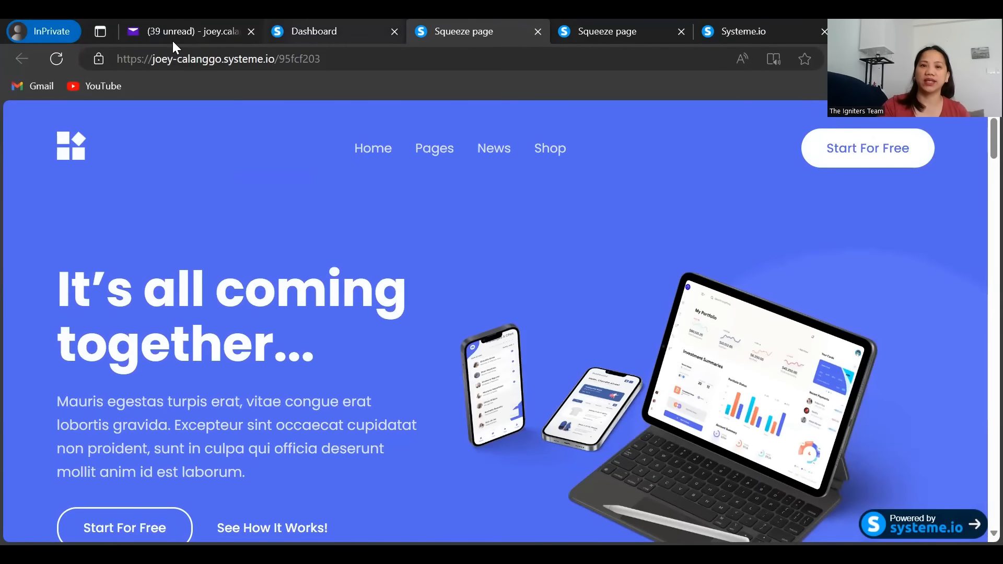
key("alt+Left")
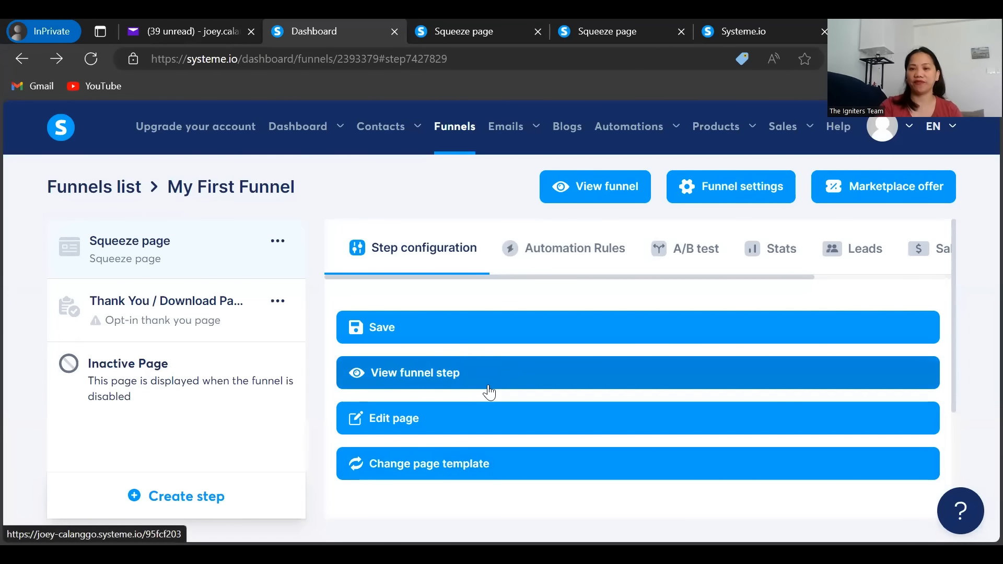
Step: Rename the squeeze page step as "Steps in Creating a Funnel"
scroll(489, 392, "down", 3)
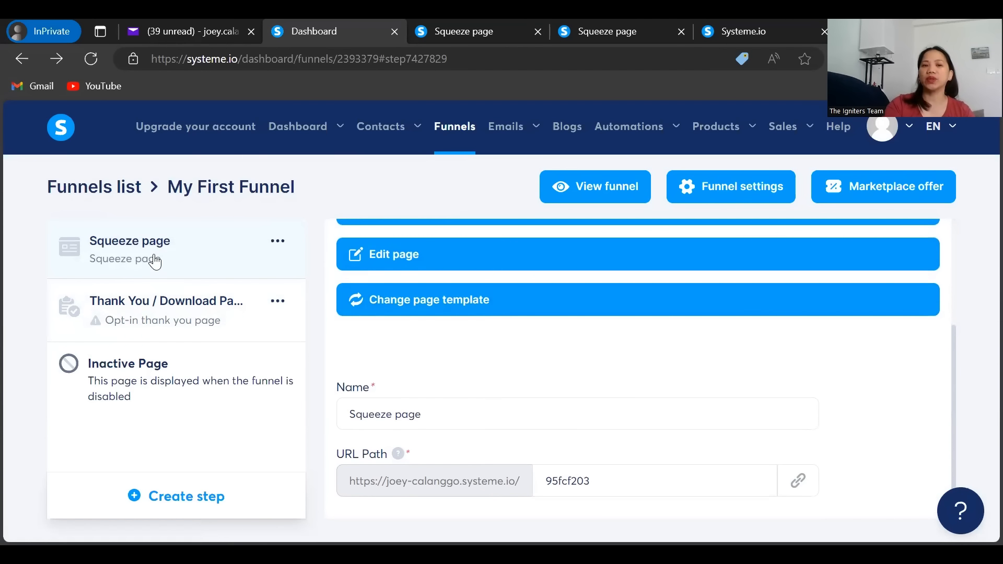
left_click(481, 419)
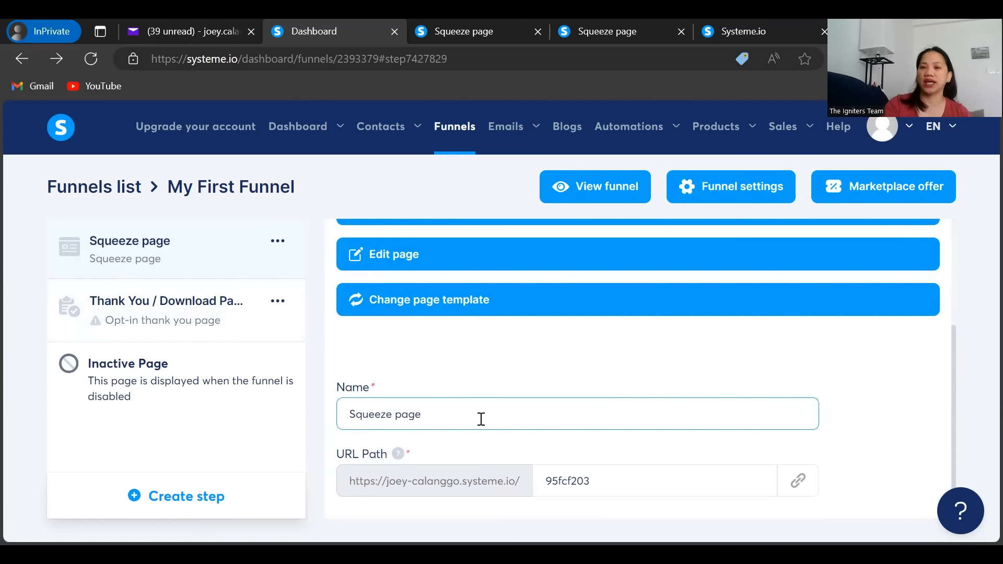
key("ctrl+a")
key("BackSpace")
type("Steps i")
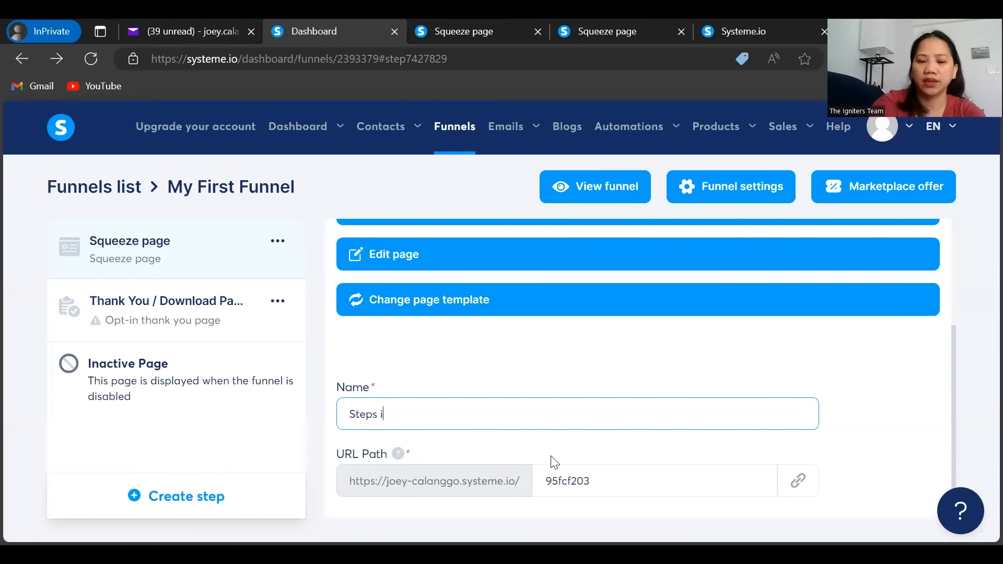
type("n Creating a Funnel")
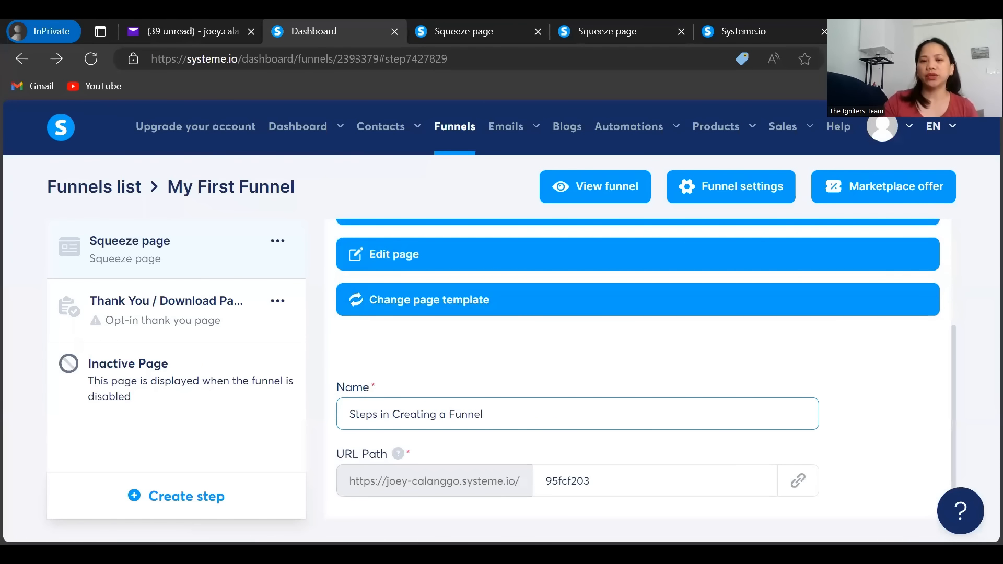
Step: Set the squeeze page's URL path to "steps-in-creating-a-funnel"
left_click(620, 471)
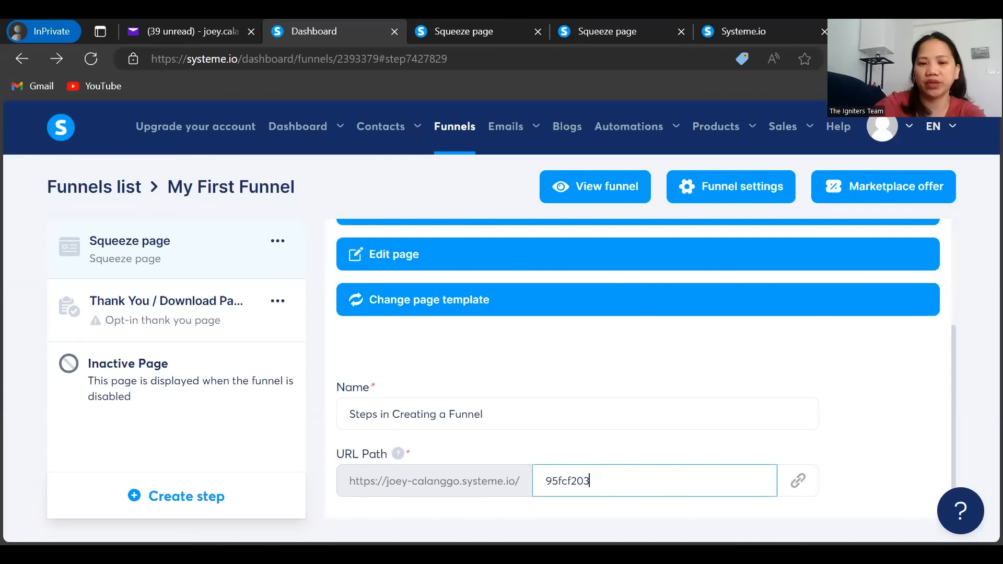
key("ctrl+a")
key("BackSpace")
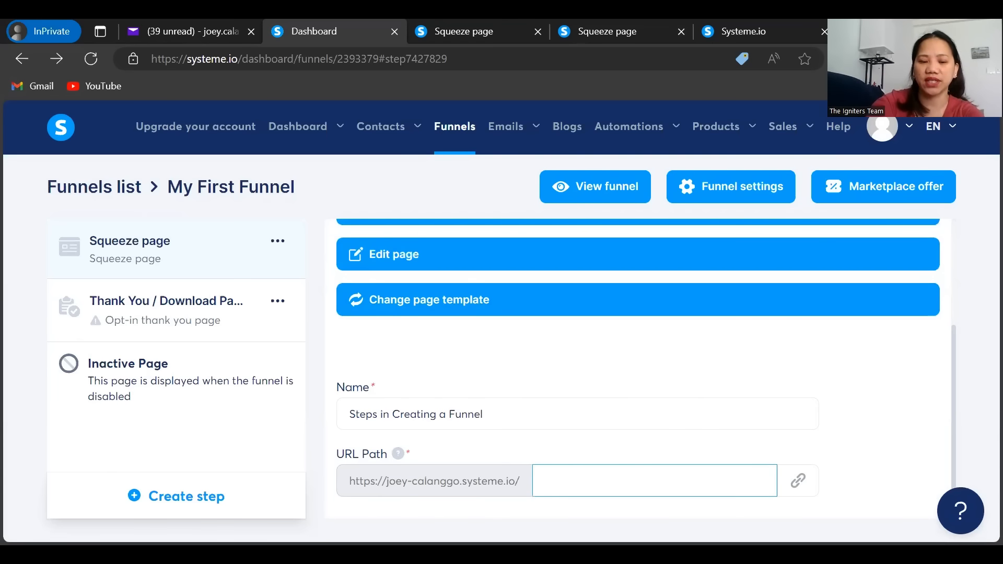
type("steps")
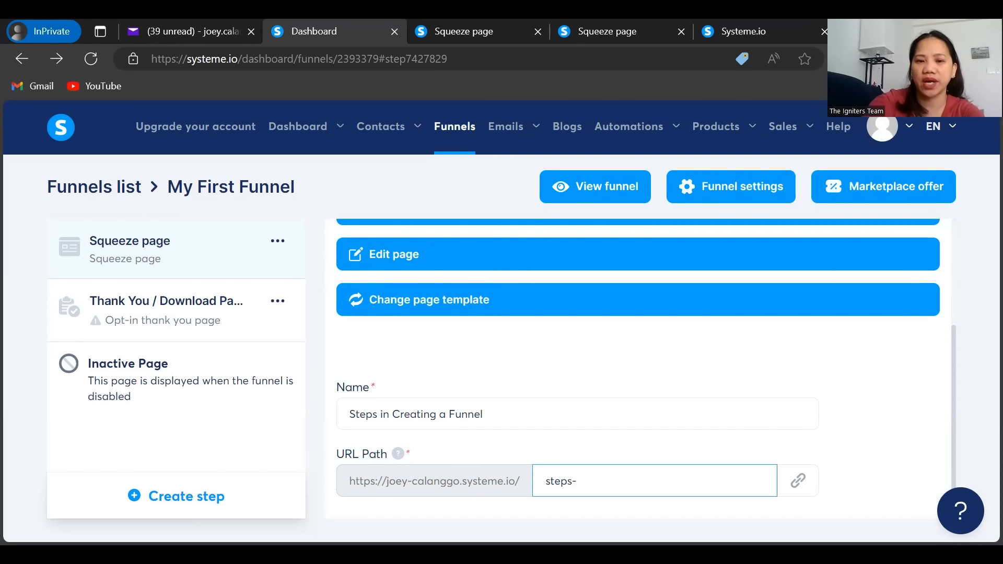
type("-in-creating-a-funnel")
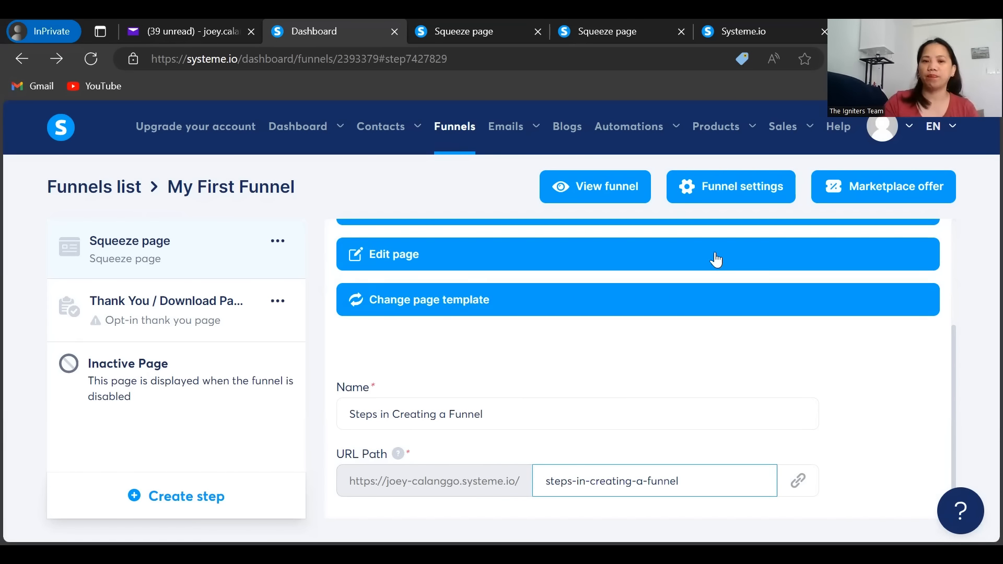
Step: Save the squeeze page's step configuration, then reopen My First Funnel from the funnels list
scroll(702, 443, "up", 4)
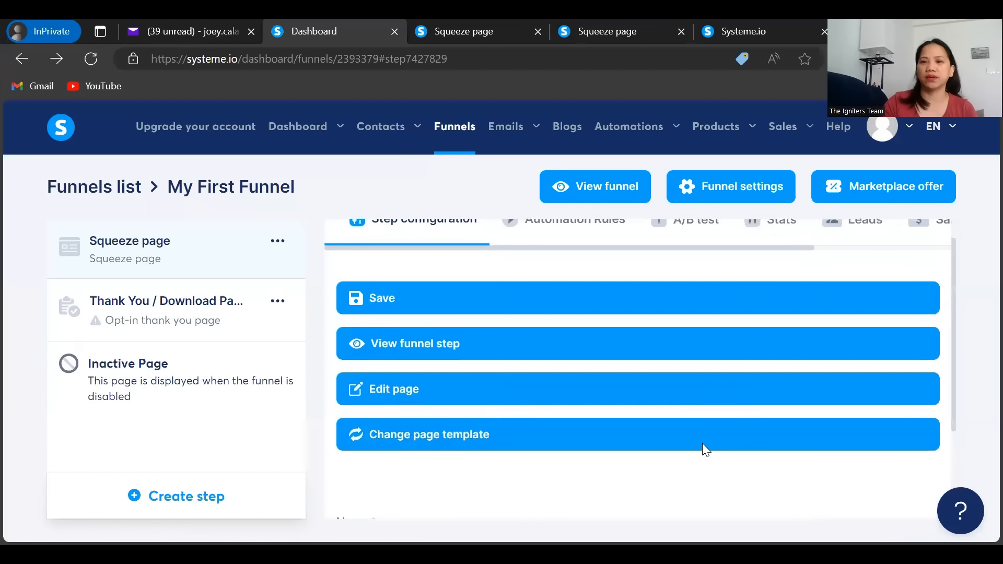
left_click(465, 331)
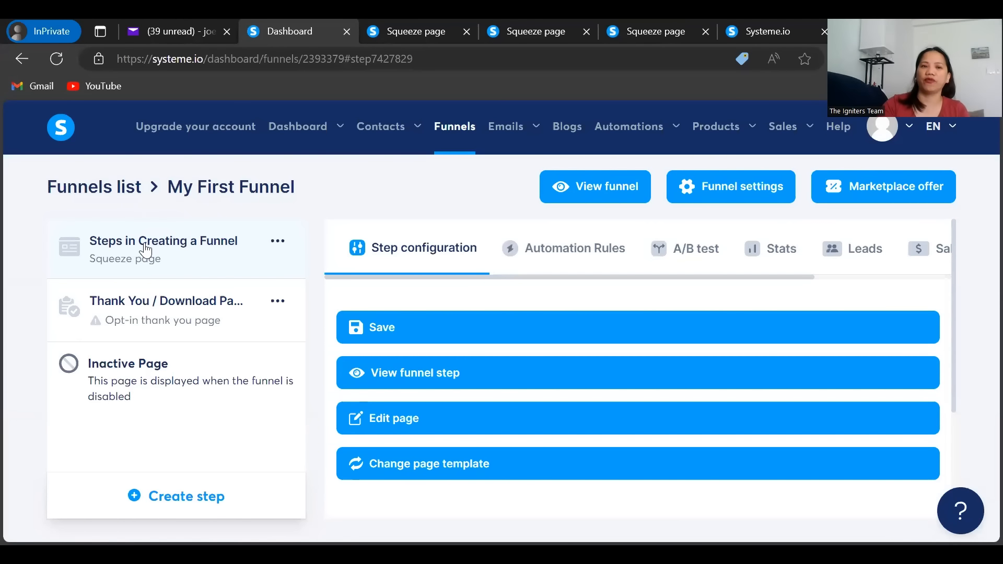
left_click(456, 127)
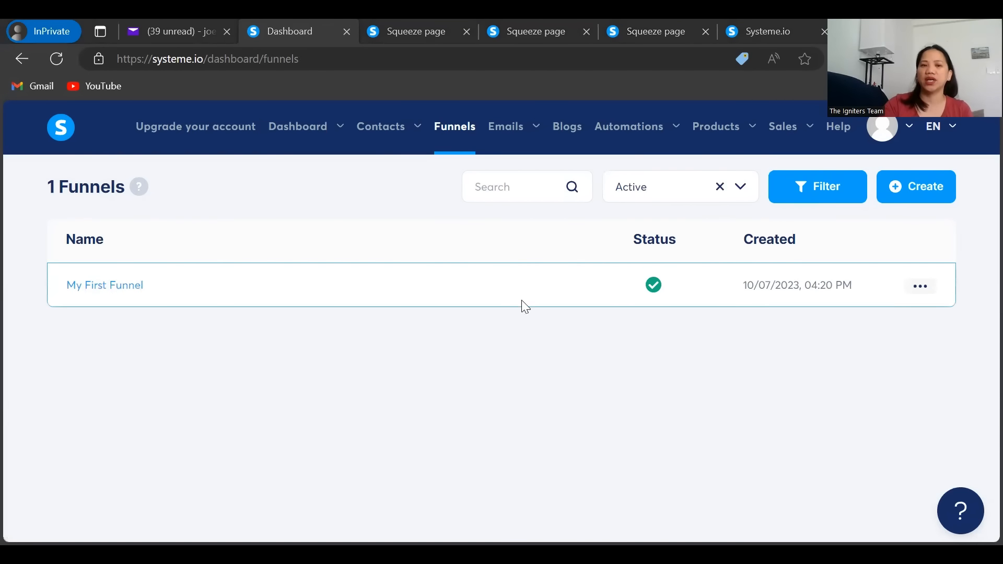
left_click(116, 294)
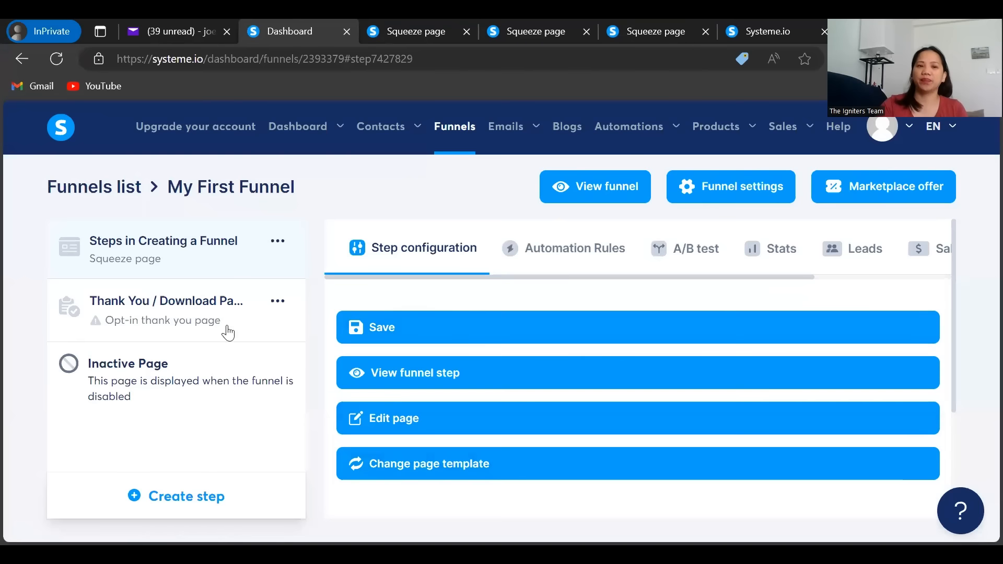